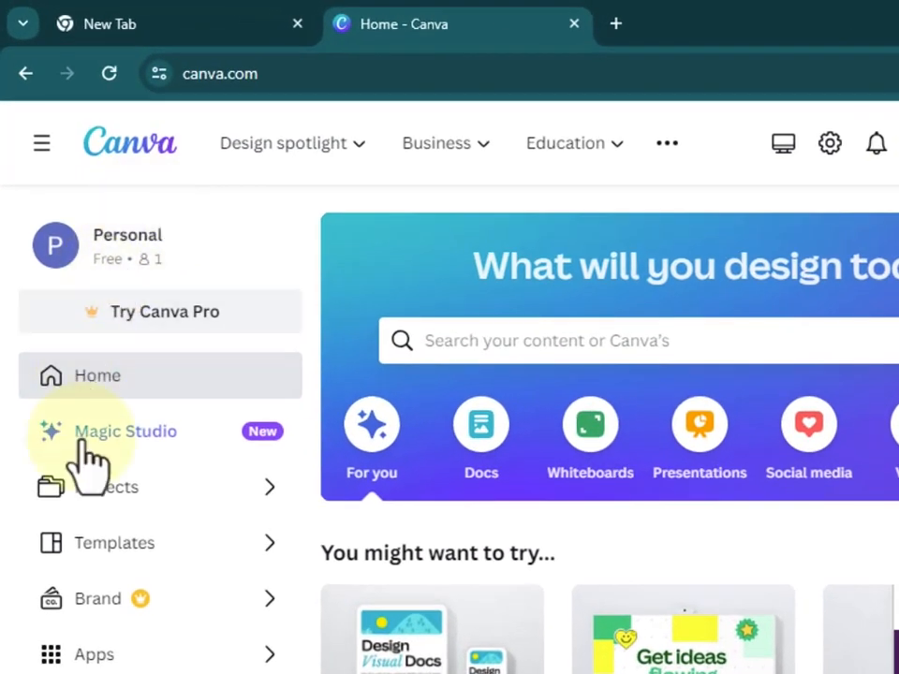
Open the Instagram Posts templates within the Social Media template category.
left_click(107, 543)
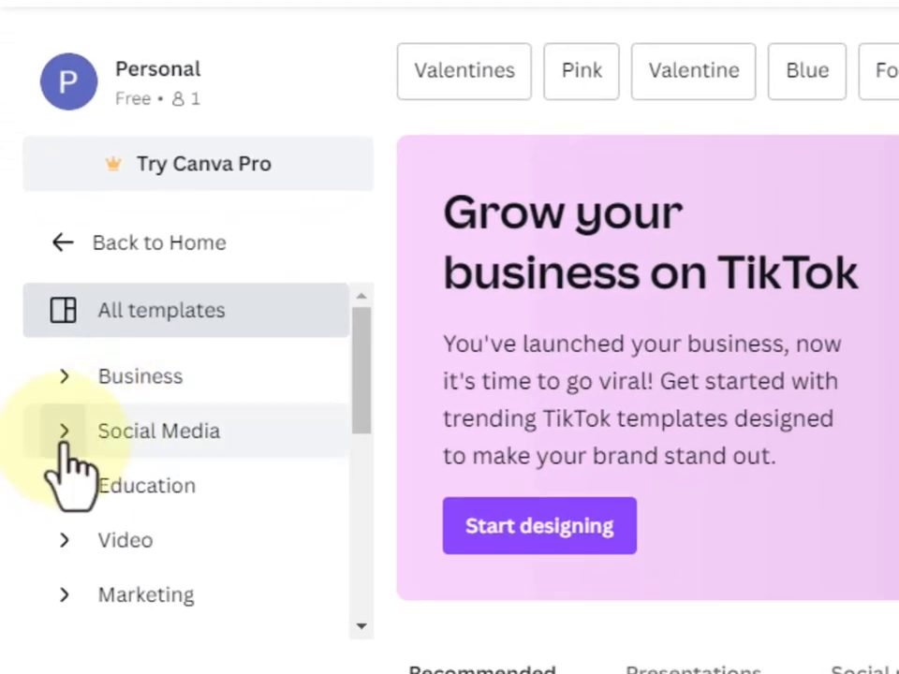
left_click(84, 449)
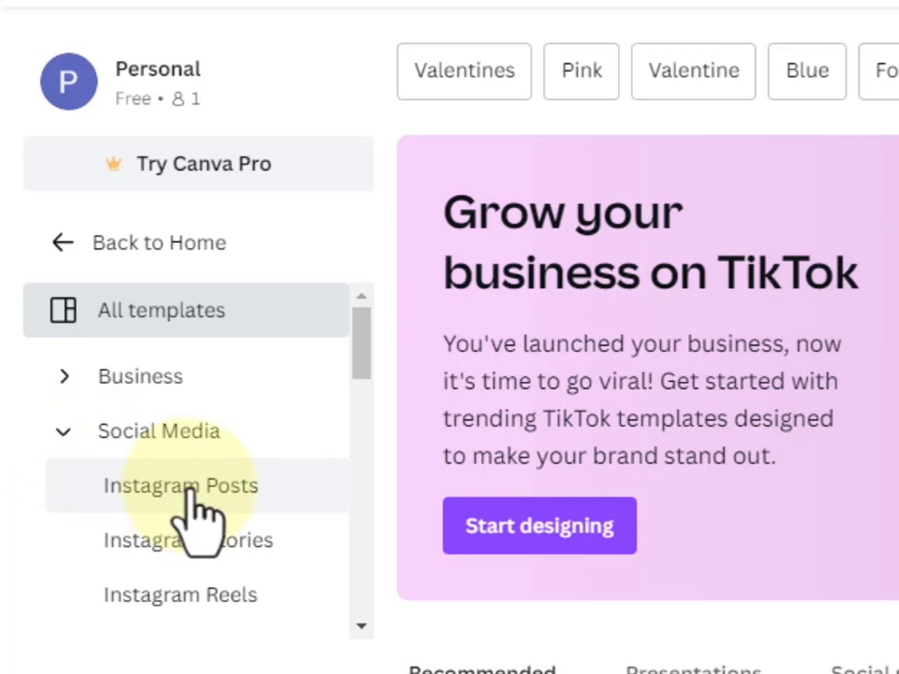
scroll(178, 506, "down", 10)
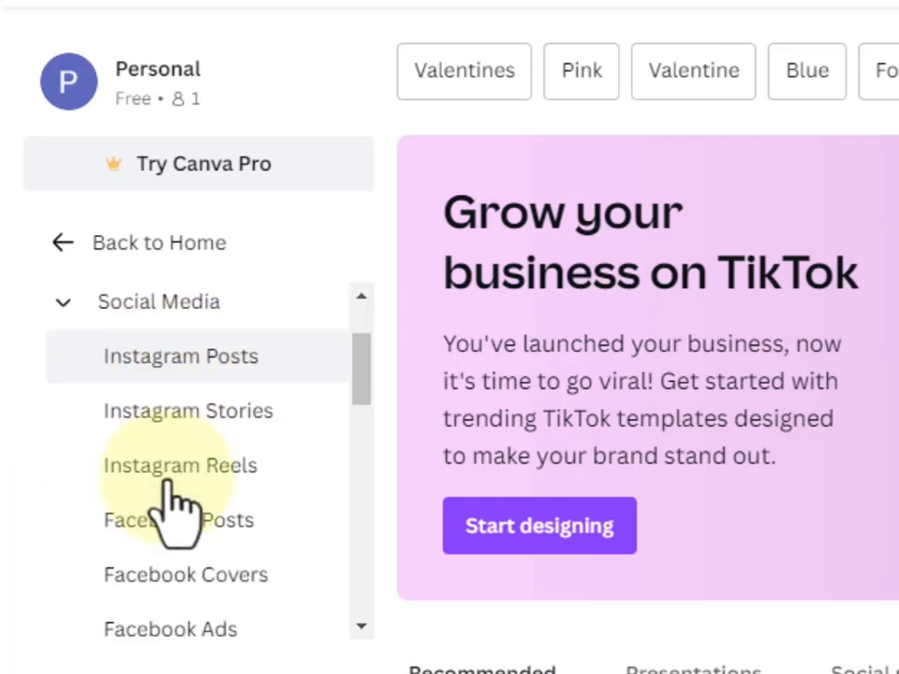
scroll(177, 476, "down", 3)
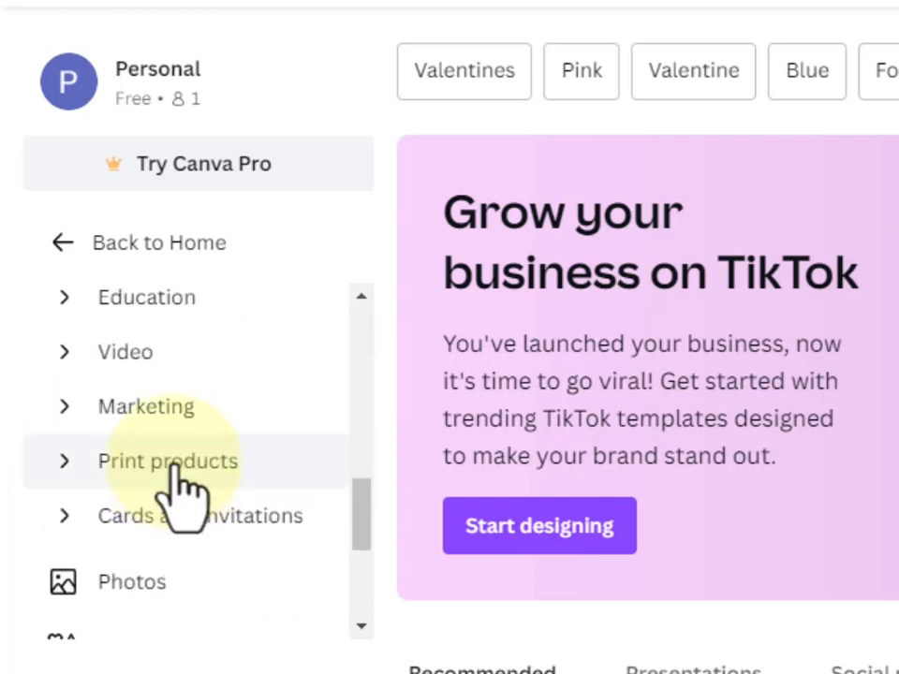
scroll(177, 482, "up", 7)
scroll(186, 468, "up", 1)
scroll(184, 468, "up", 2)
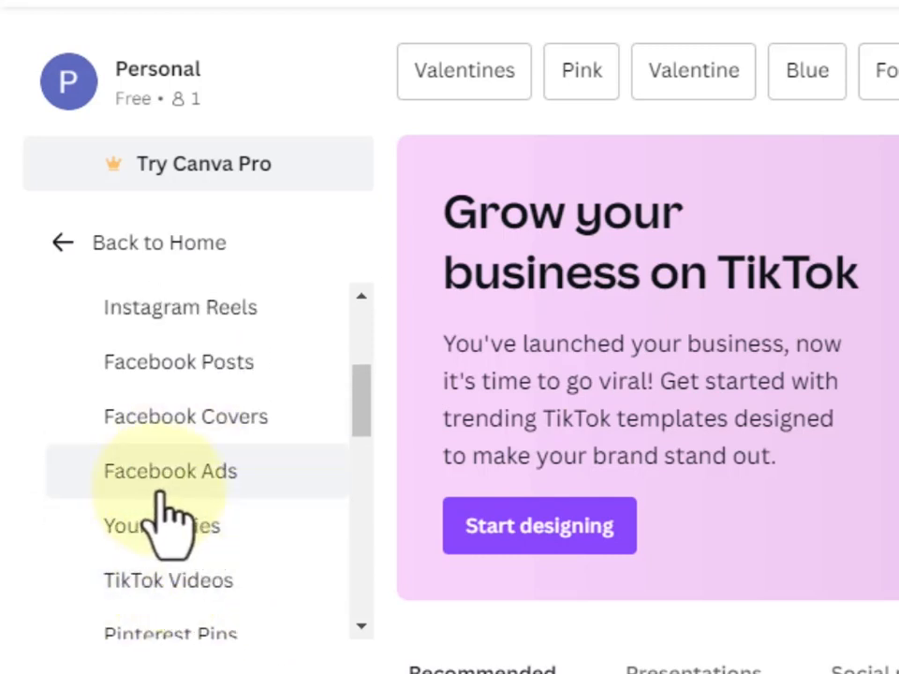
scroll(240, 478, "up", 6)
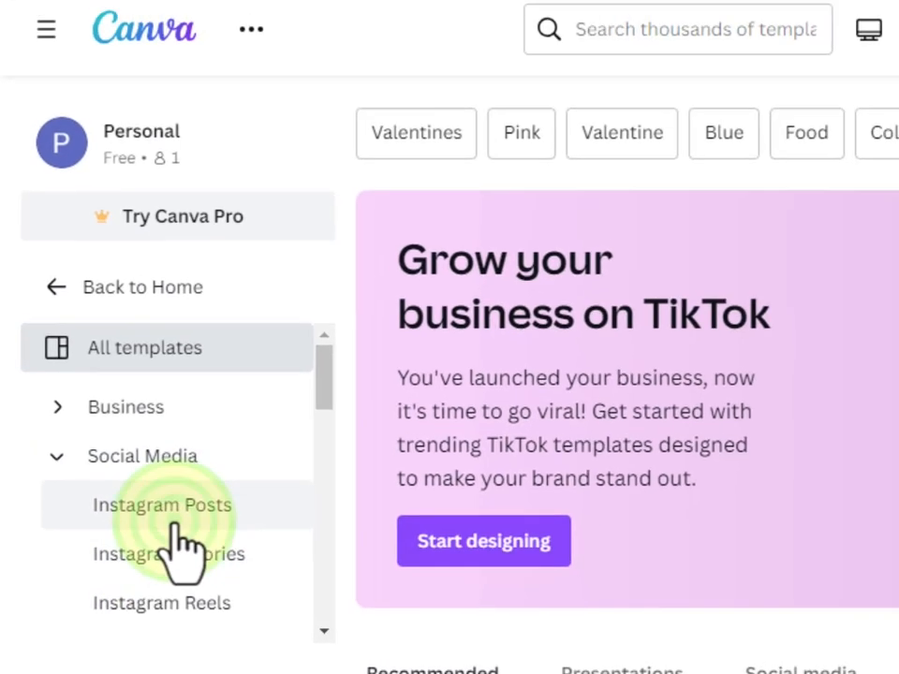
left_click(192, 497)
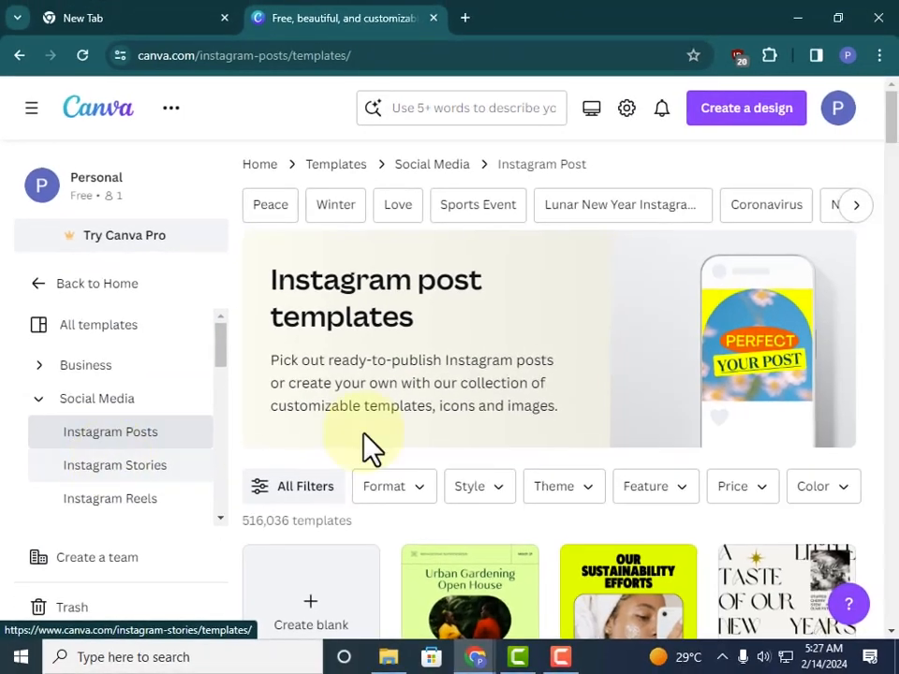
Choose the Green Hello Monday Greeting Instagram Post template and open it for customizing.
scroll(600, 379, "down", 6)
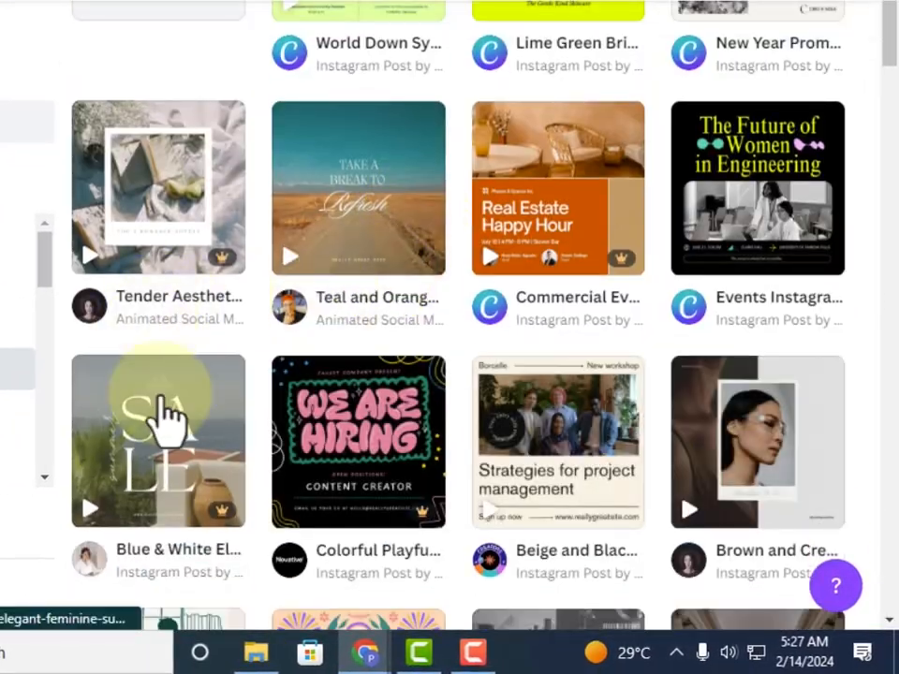
scroll(459, 262, "down", 8)
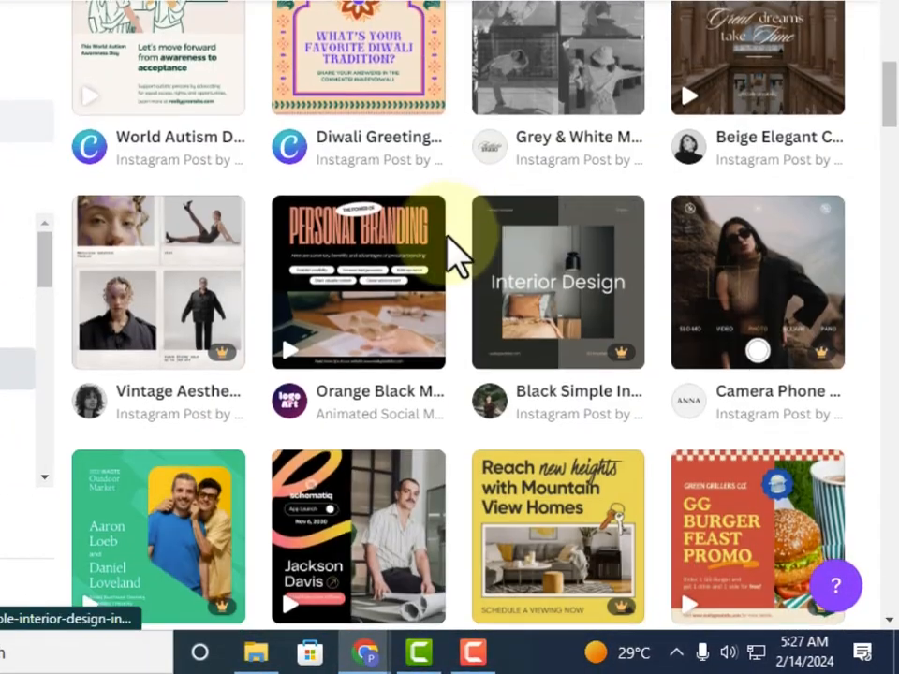
scroll(354, 267, "down", 5)
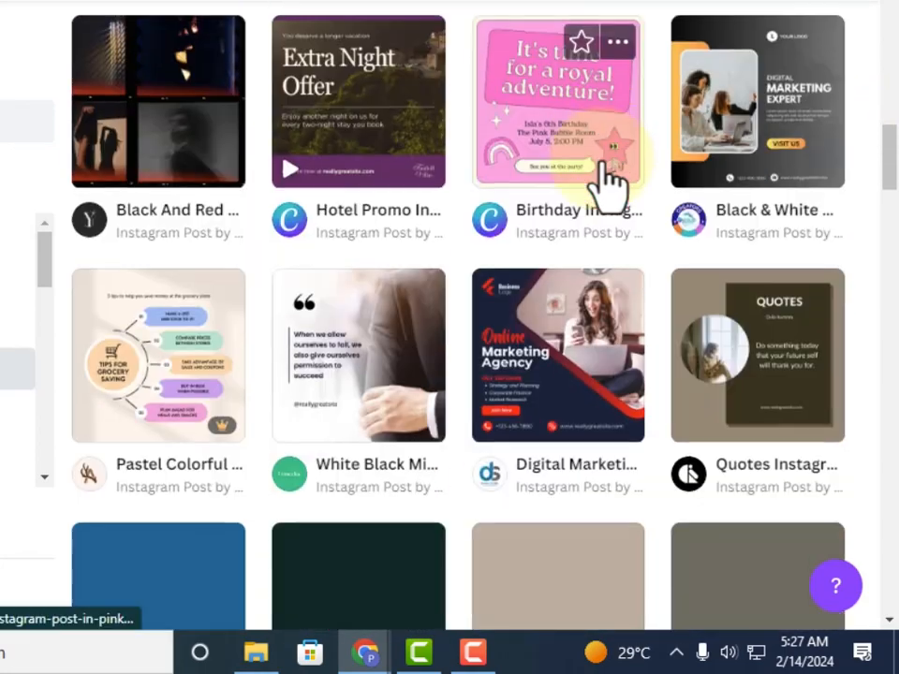
scroll(384, 267, "down", 2)
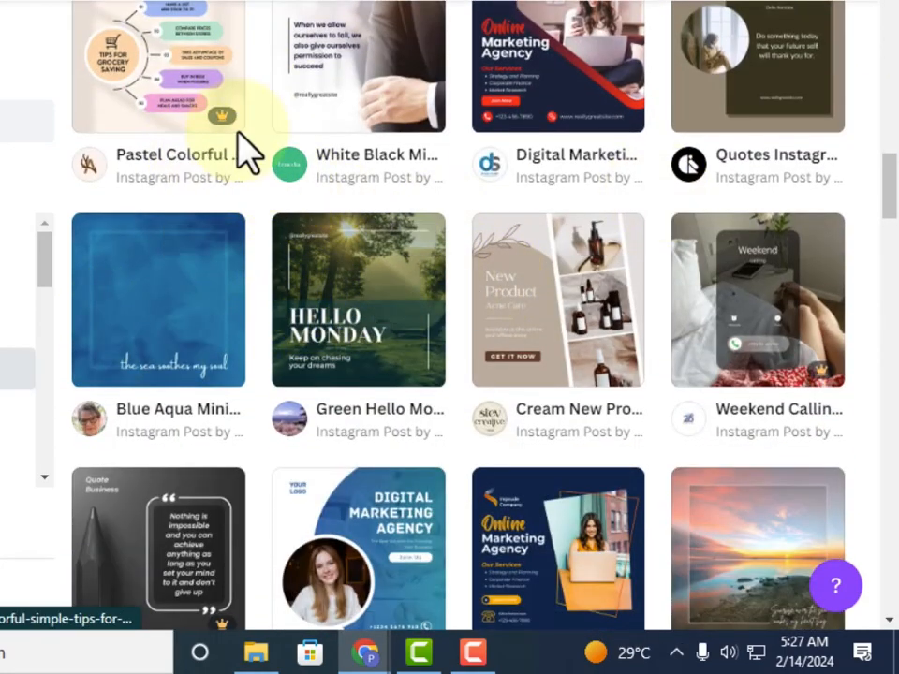
mouse_move(223, 120)
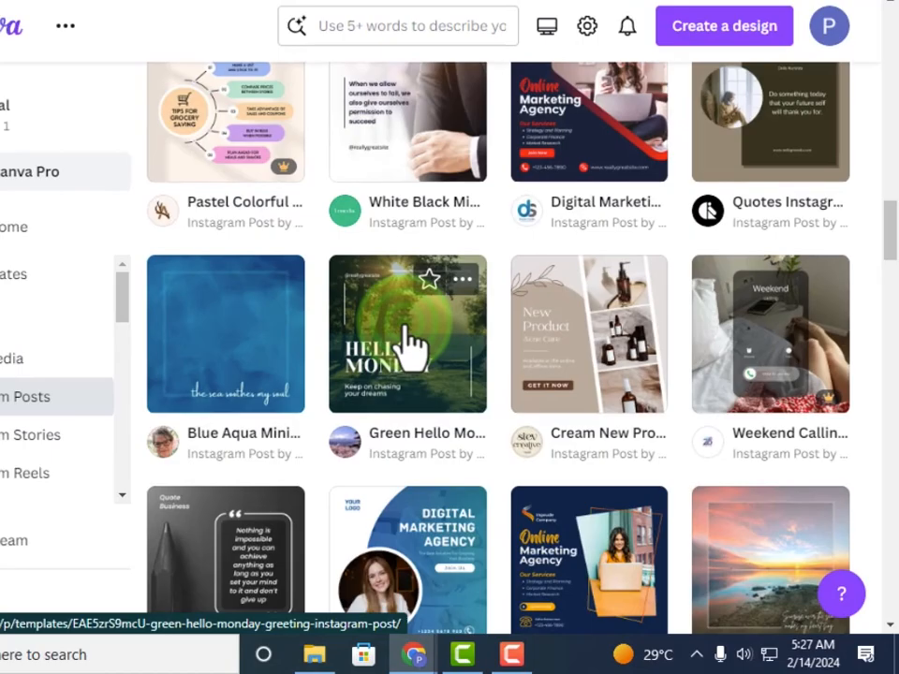
left_click(403, 343)
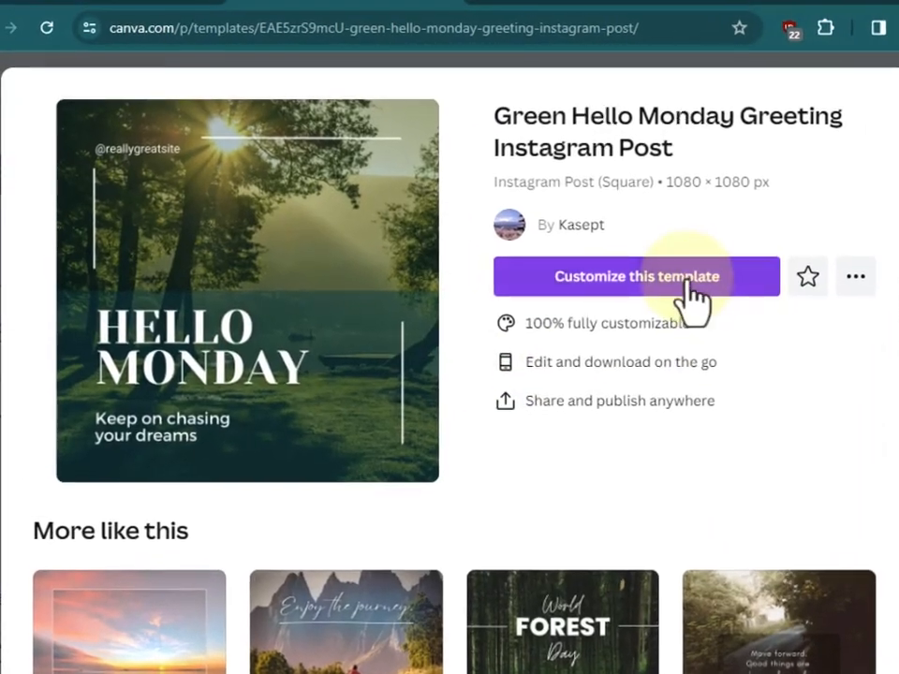
left_click(690, 284)
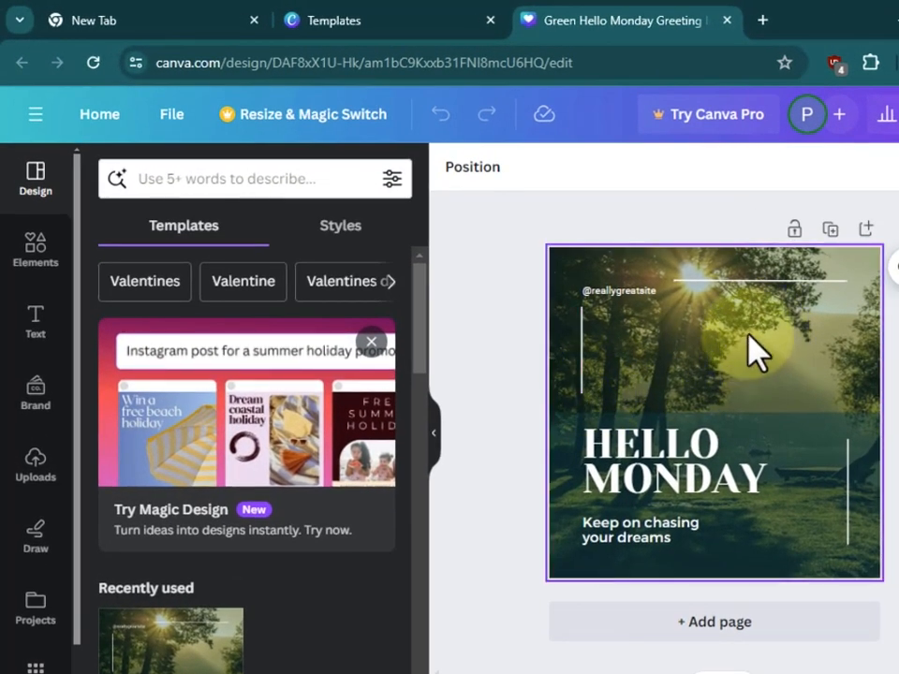
Delete the forest background photo from the Hello Monday design.
left_click(571, 356)
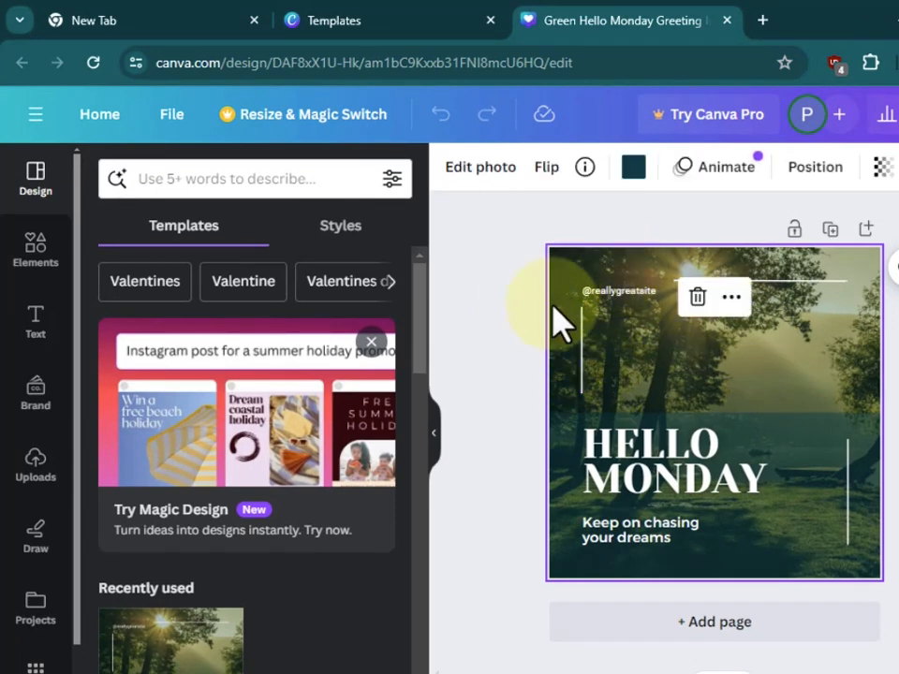
left_click(699, 300)
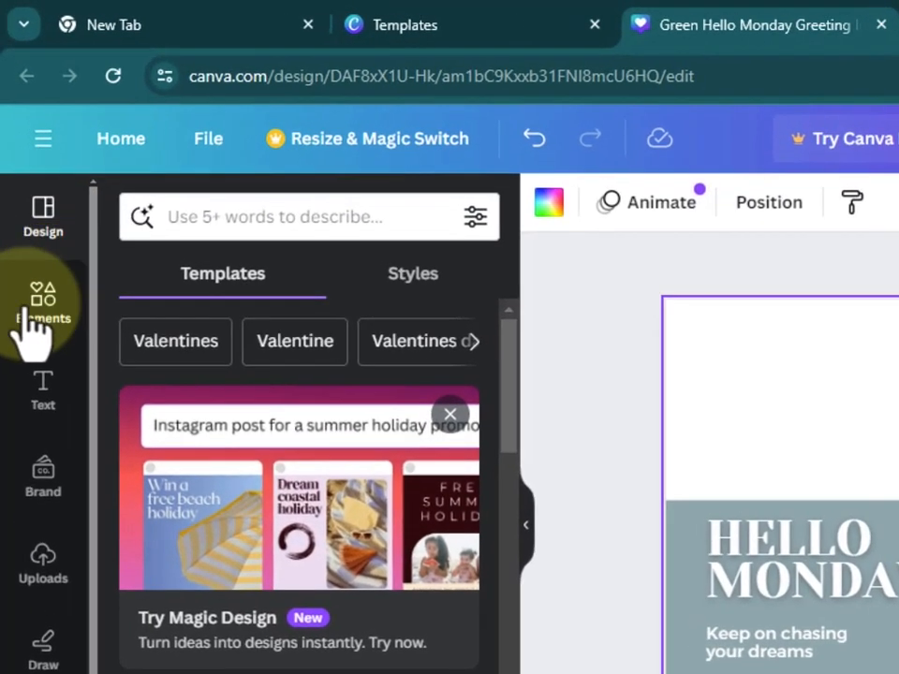
Search the design elements for "rising sun".
left_click(28, 253)
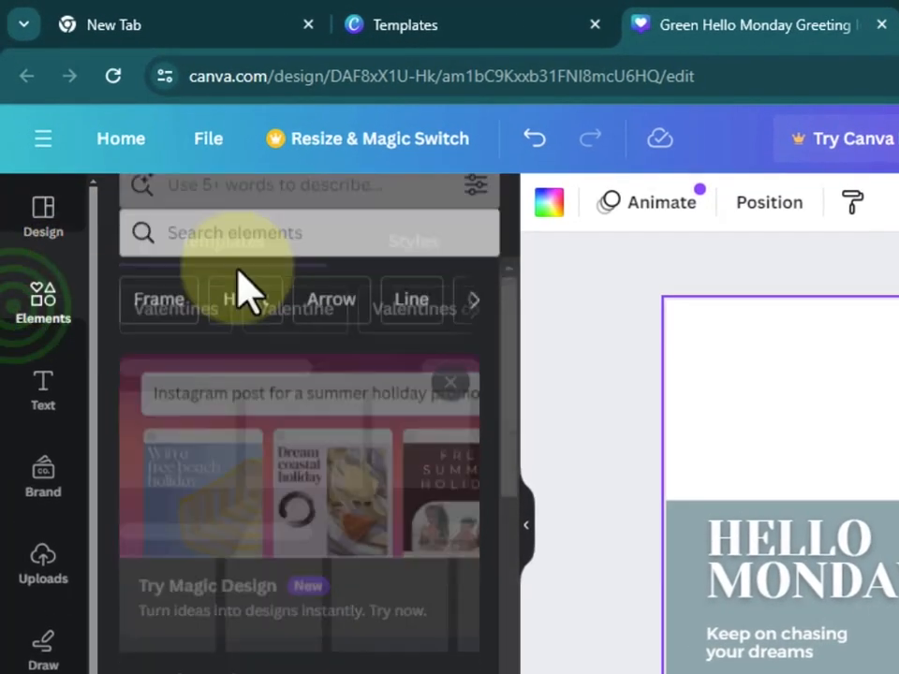
left_click(265, 223)
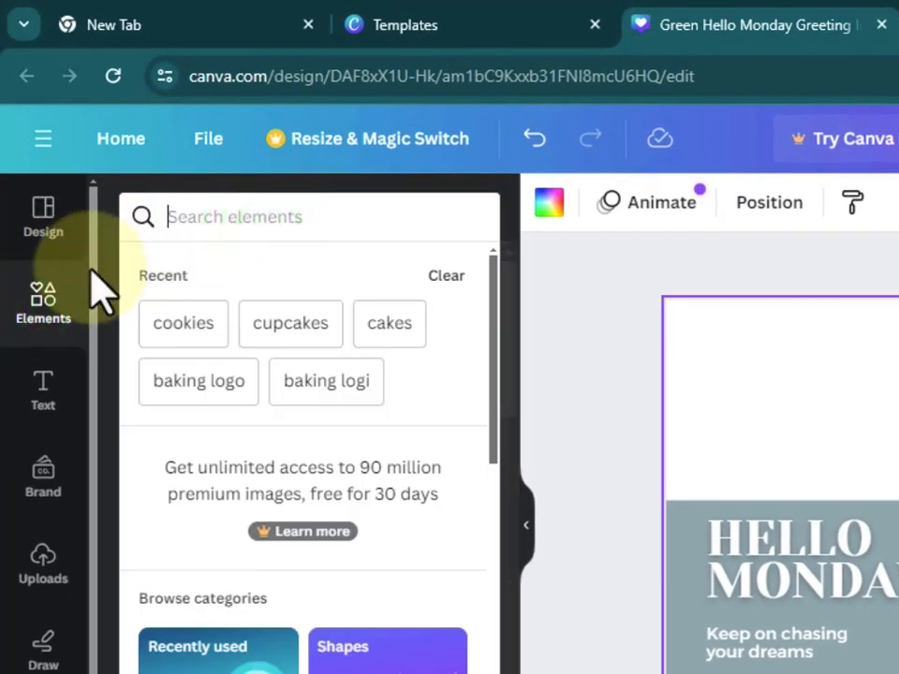
type("risi")
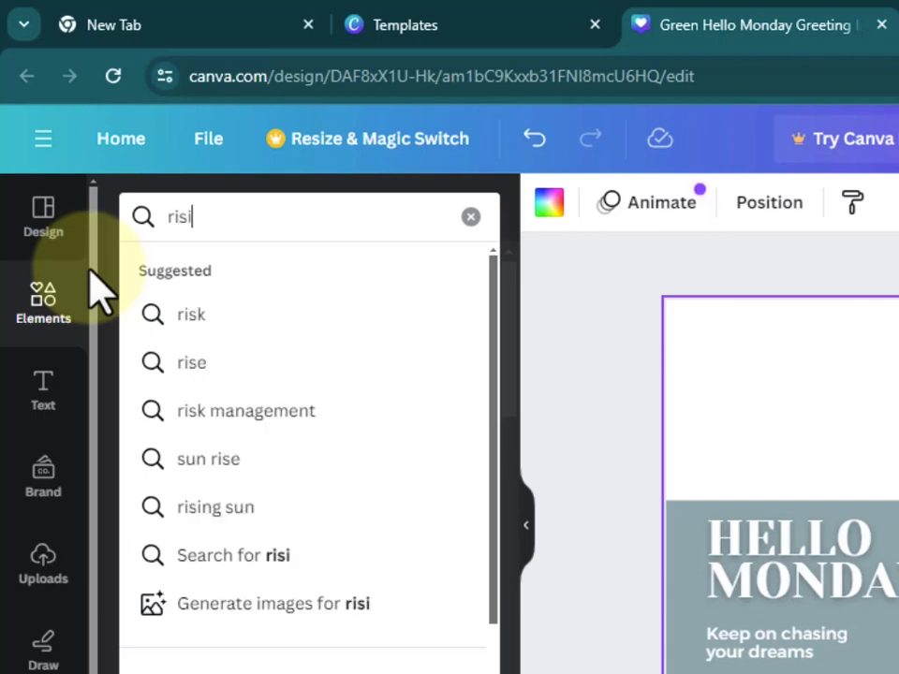
type("ng sun")
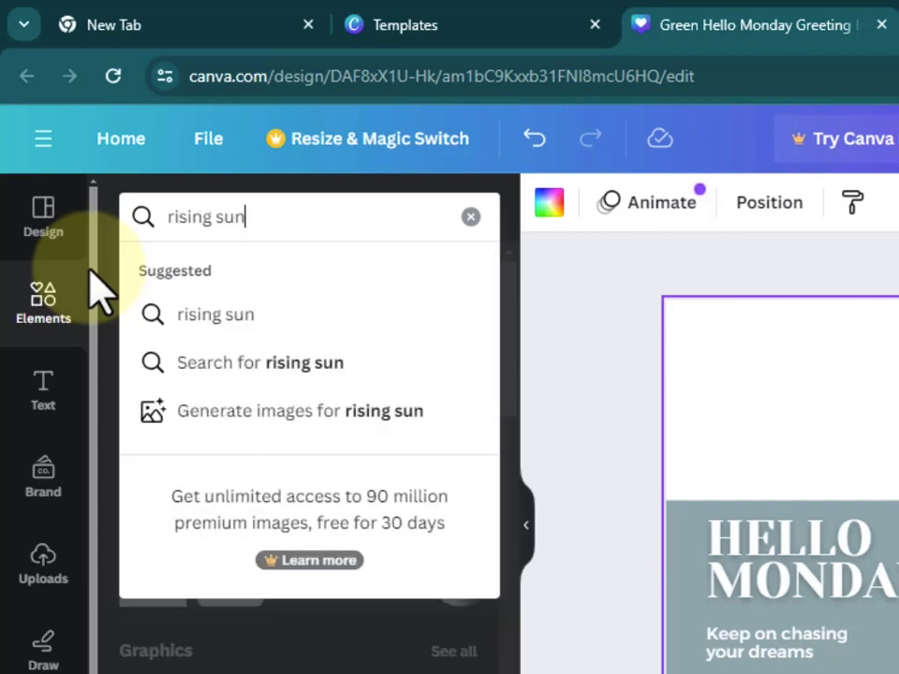
key("Return")
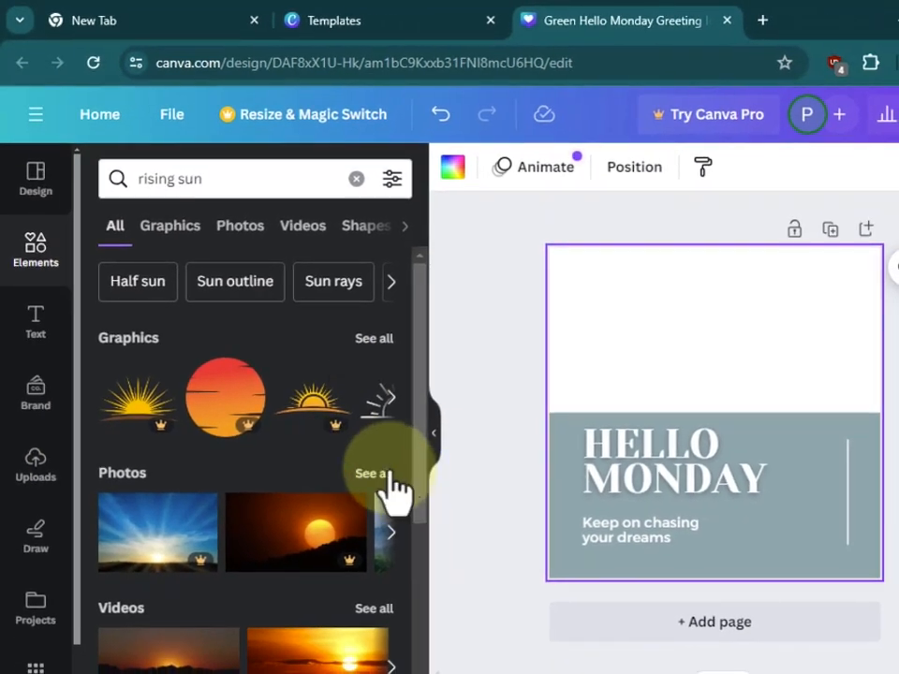
Show all the rising sun photos and add the free one with sun rays over dark hills to the page.
left_click(386, 475)
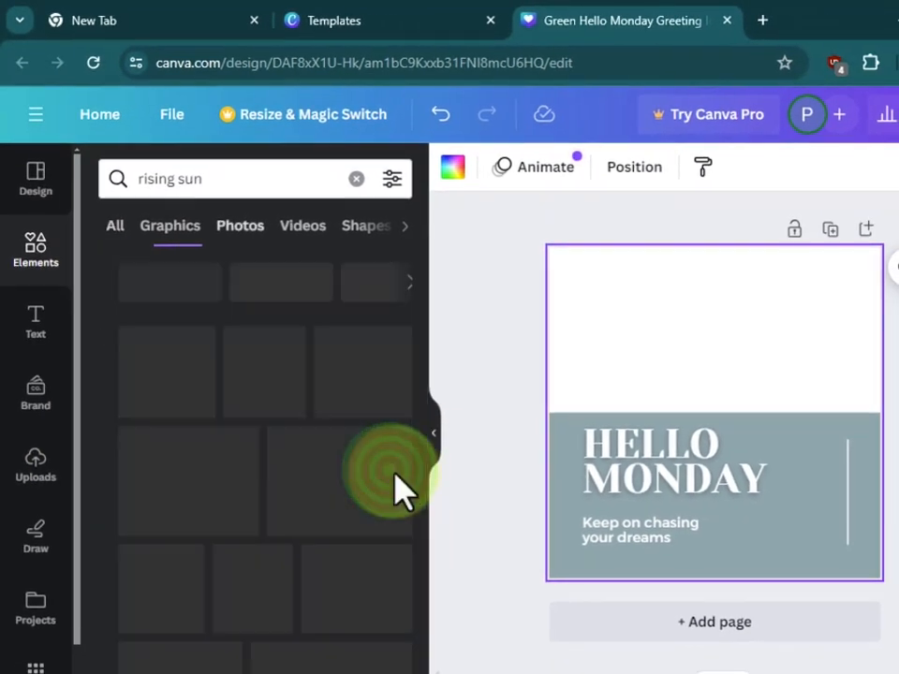
scroll(272, 432, "down", 2)
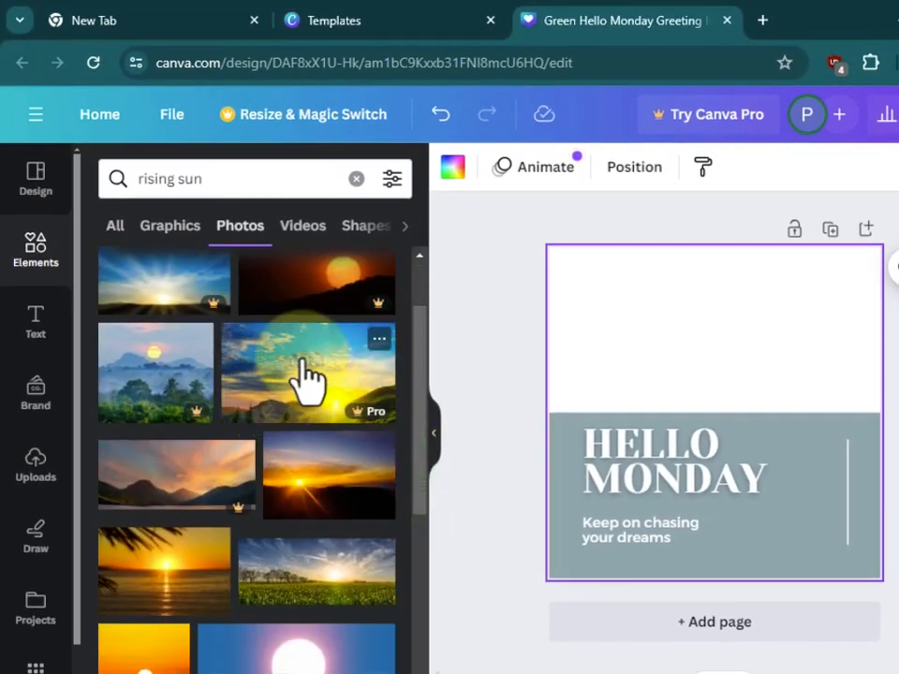
scroll(201, 432, "down", 1)
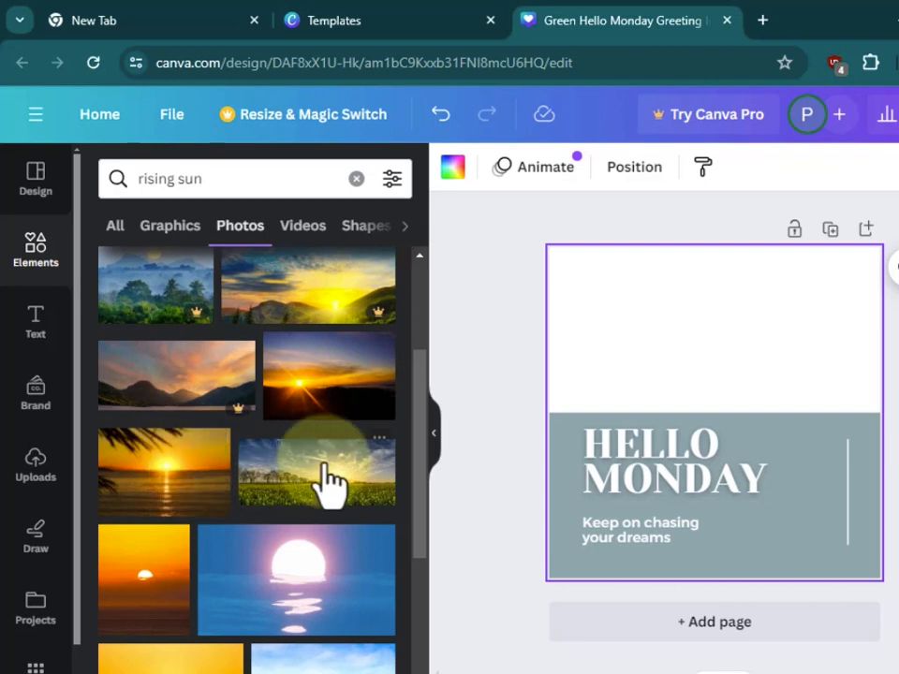
left_click(335, 412)
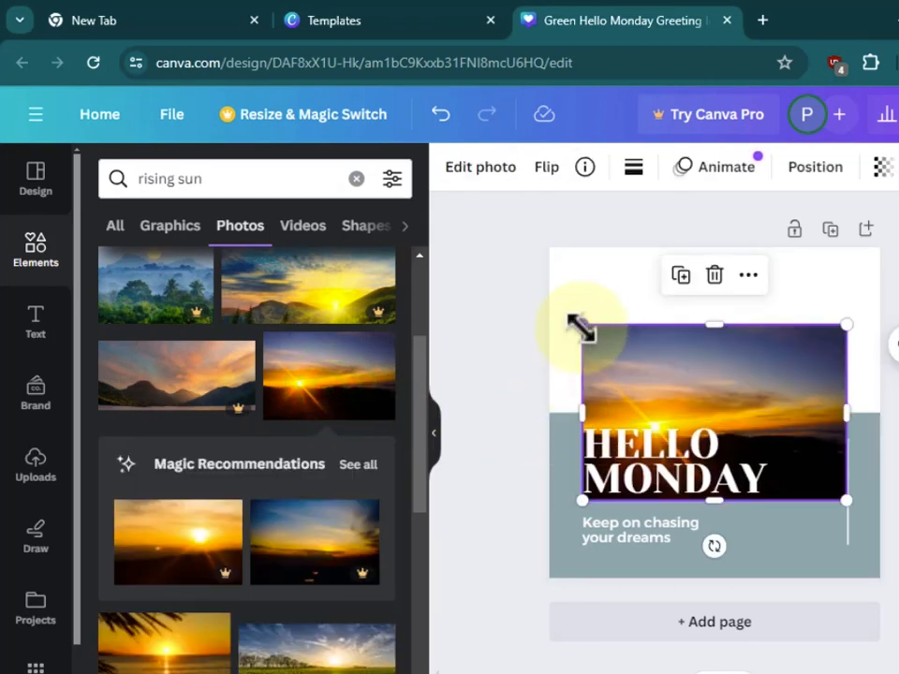
Resize and move the sunrise photo so it covers the page's upper-left area and ends at the grey-green panel's upper edge.
left_click_drag(581, 328, 523, 244)
left_click_drag(713, 381, 736, 325)
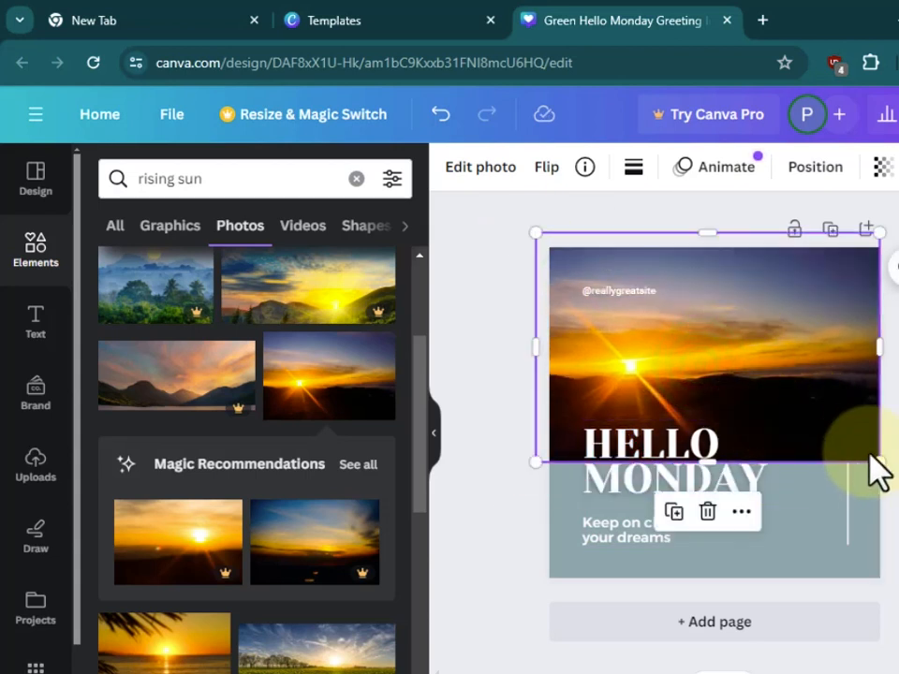
left_click_drag(880, 462, 826, 397)
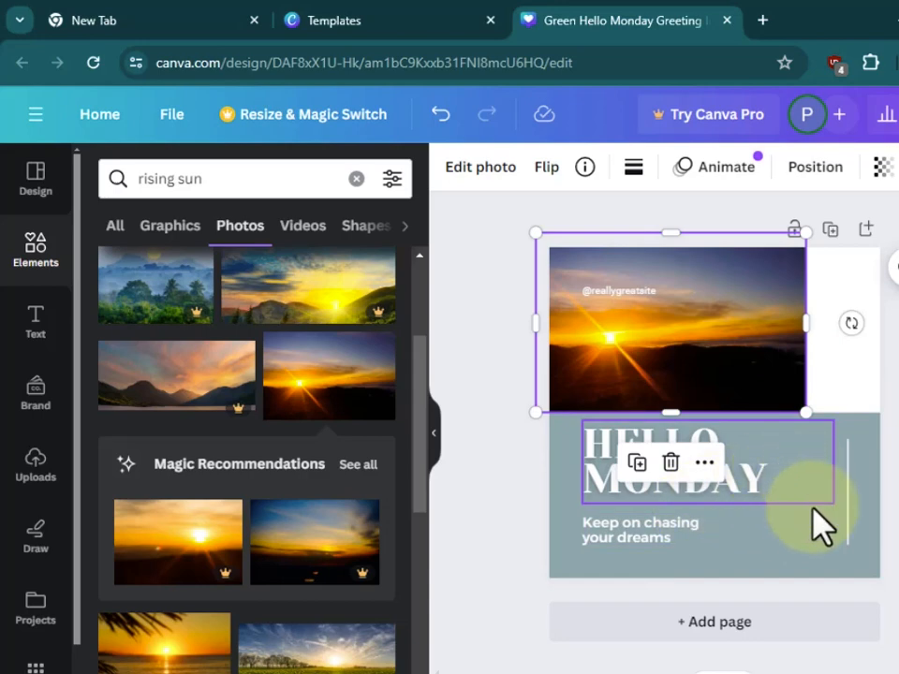
left_click(817, 543)
left_click_drag(817, 541, 813, 541)
left_click(851, 507)
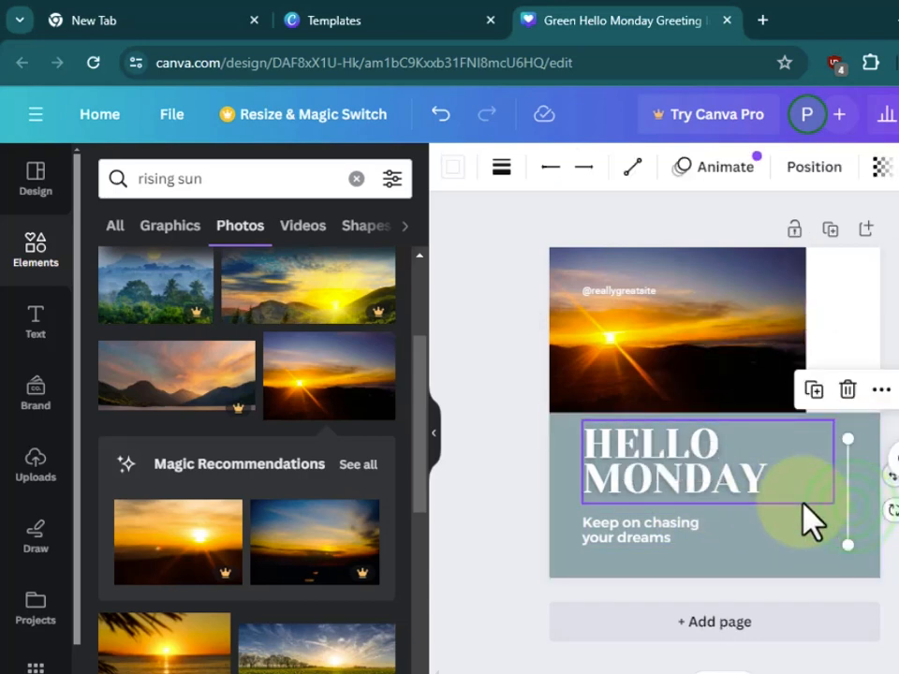
left_click(807, 494)
Send the sunrise photo to the back, behind the template's lines and text.
left_click(704, 327)
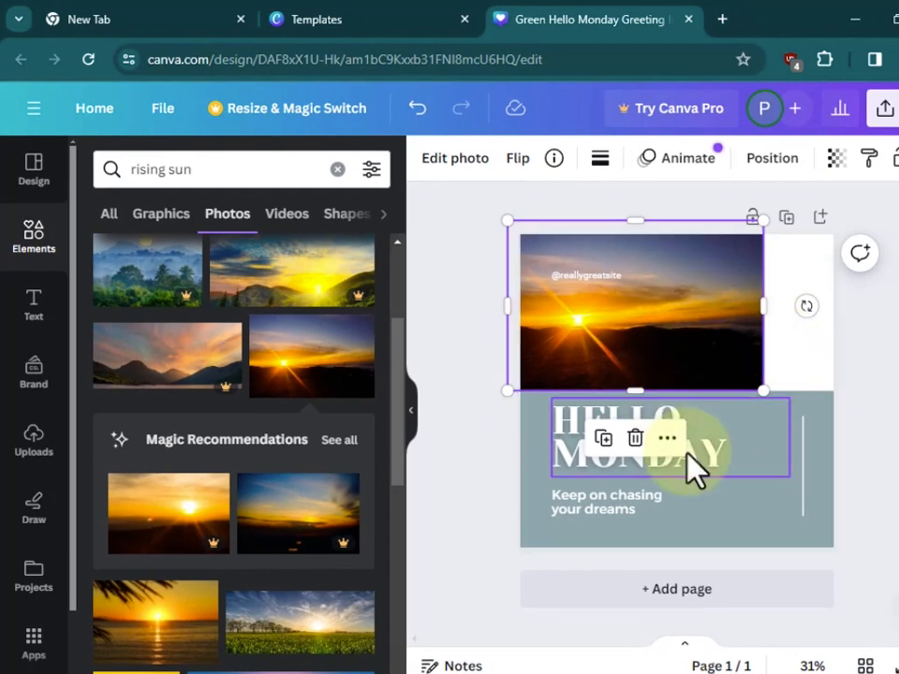
left_click(666, 441)
mouse_move(672, 433)
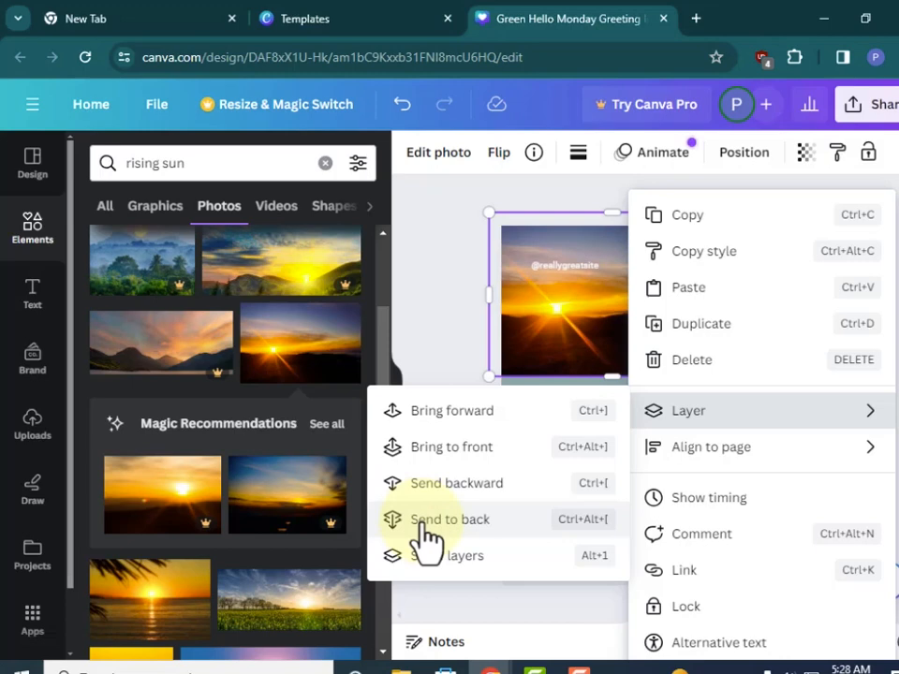
left_click(428, 539)
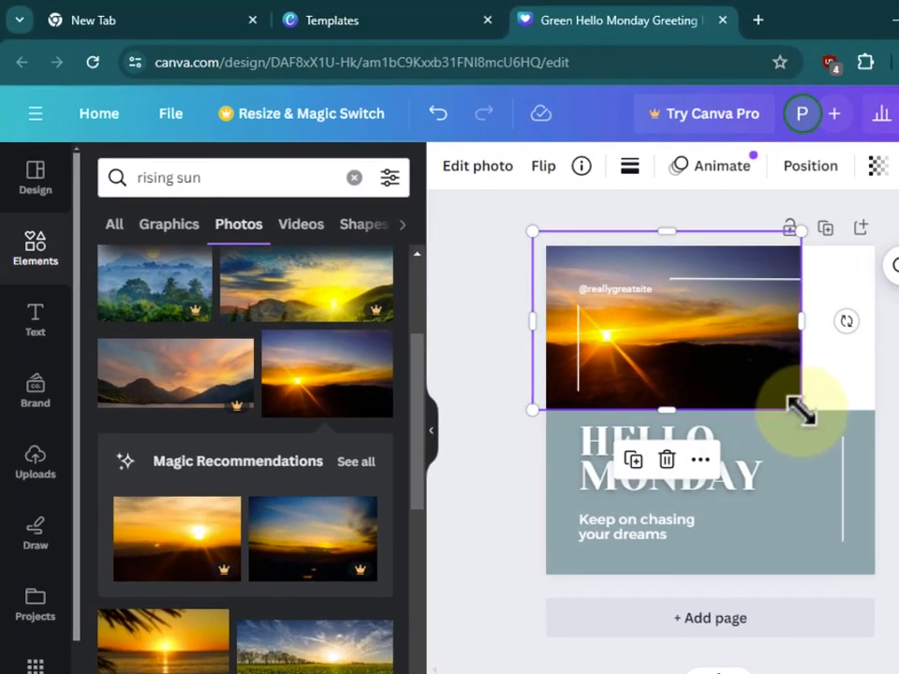
Enlarge the sunrise photo slightly past the grey-green panel's upper edge and send it backward one layer.
mouse_move(800, 411)
left_mouse_down()
mouse_move(879, 592)
mouse_move(885, 637)
mouse_move(843, 476)
mouse_move(813, 419)
left_mouse_up()
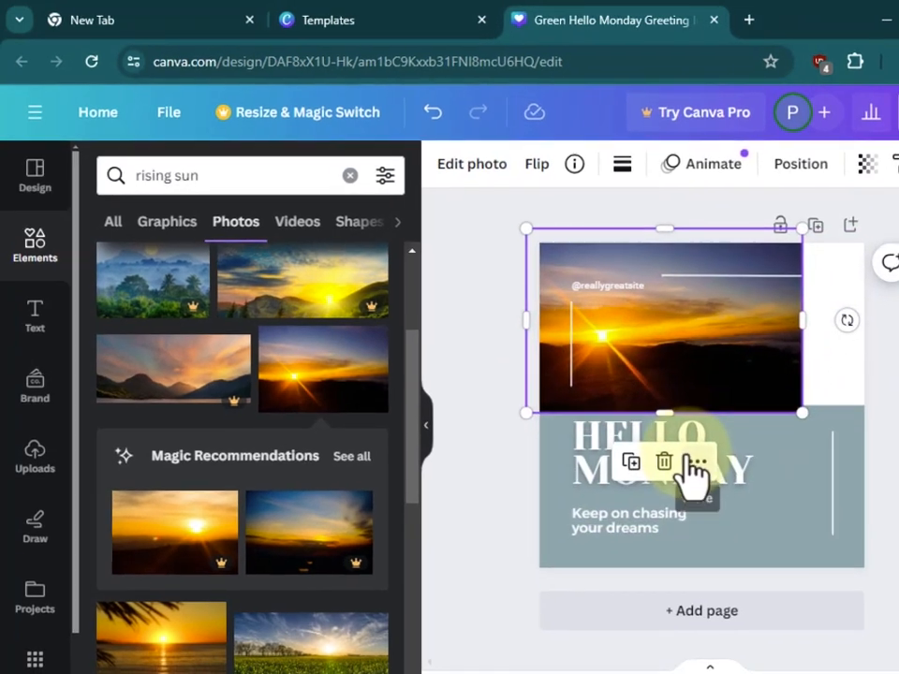
left_click(693, 466)
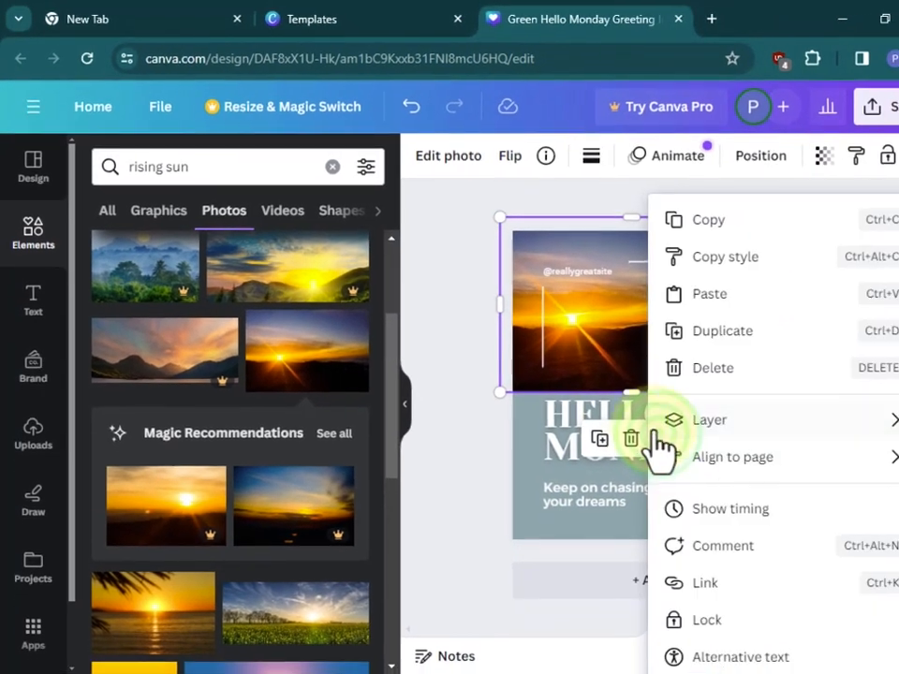
mouse_move(784, 459)
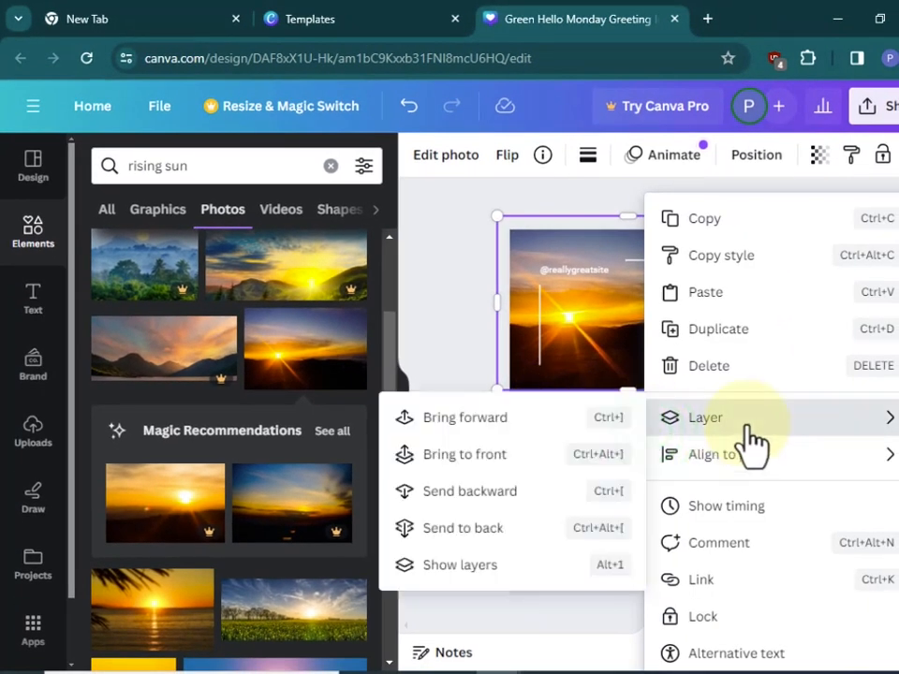
left_click(481, 502)
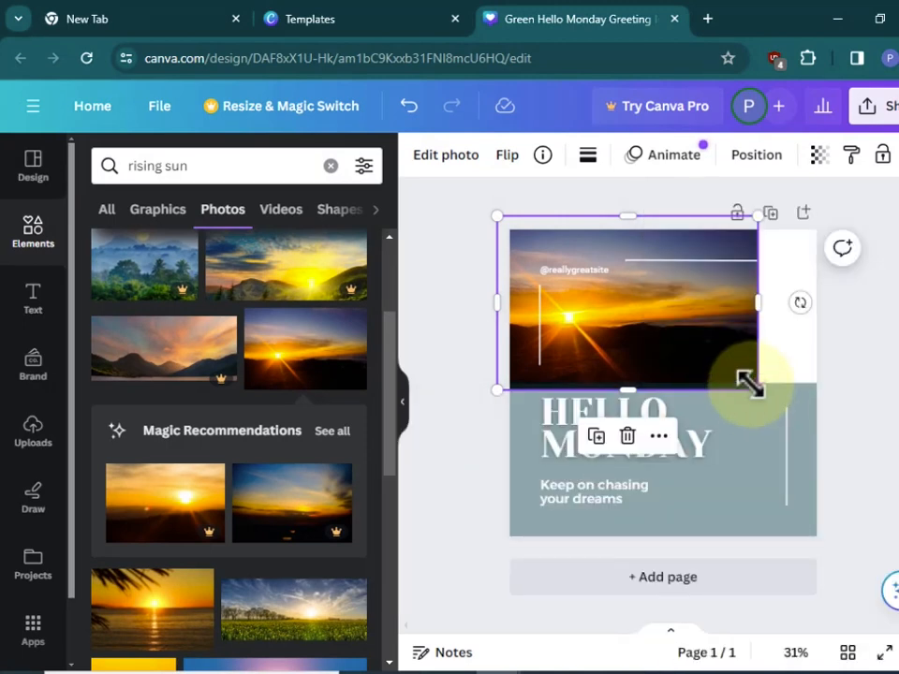
Enlarge the sunrise photo until it spans the page's full width above the grey-green panel.
left_click_drag(758, 364, 873, 581)
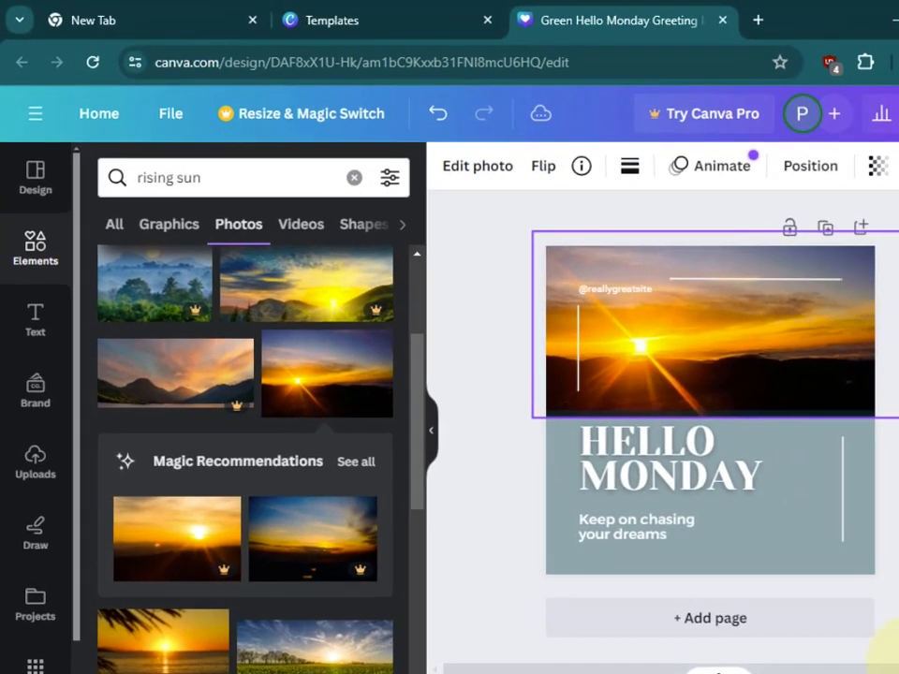
left_click_drag(889, 656, 885, 472)
left_click(895, 424)
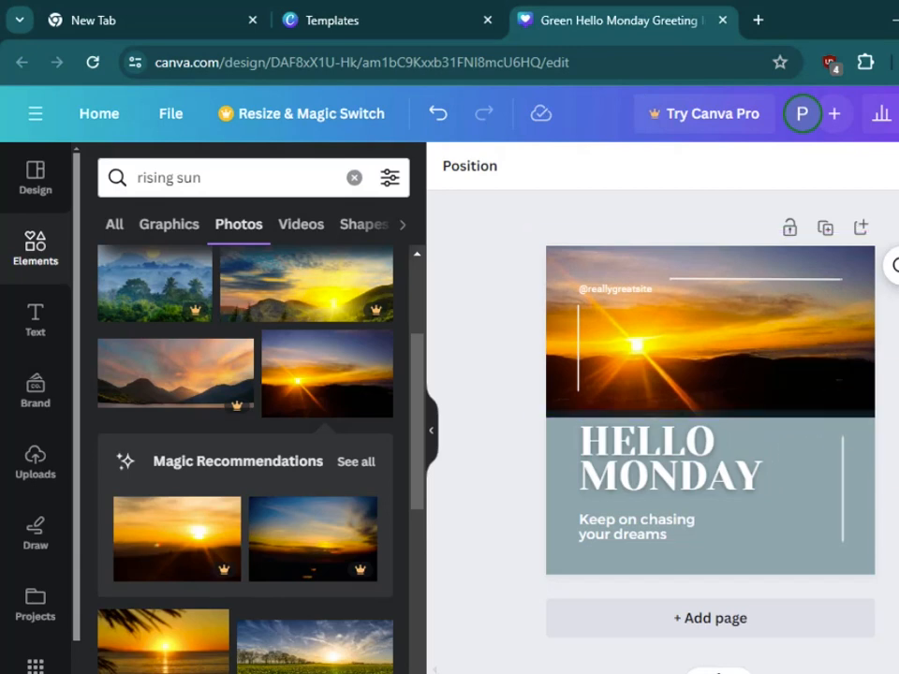
Enlarge and reposition the sunrise photo so it covers the whole page, with the sun just above the HELLO MONDAY heading.
left_click(534, 414)
left_click_drag(534, 414, 262, 600)
left_click_drag(674, 401, 894, 328)
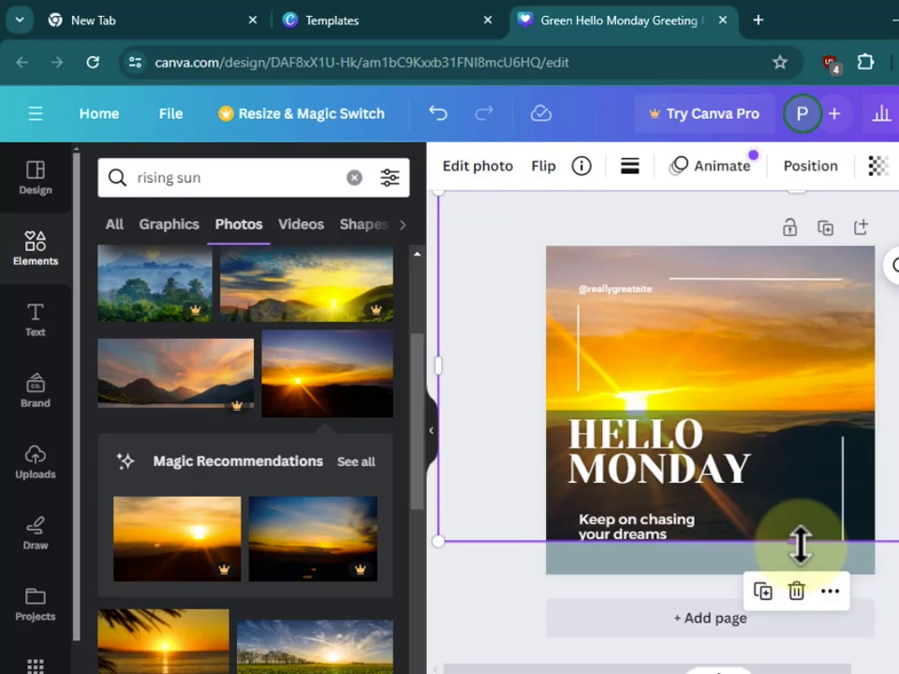
left_click_drag(800, 543, 838, 617)
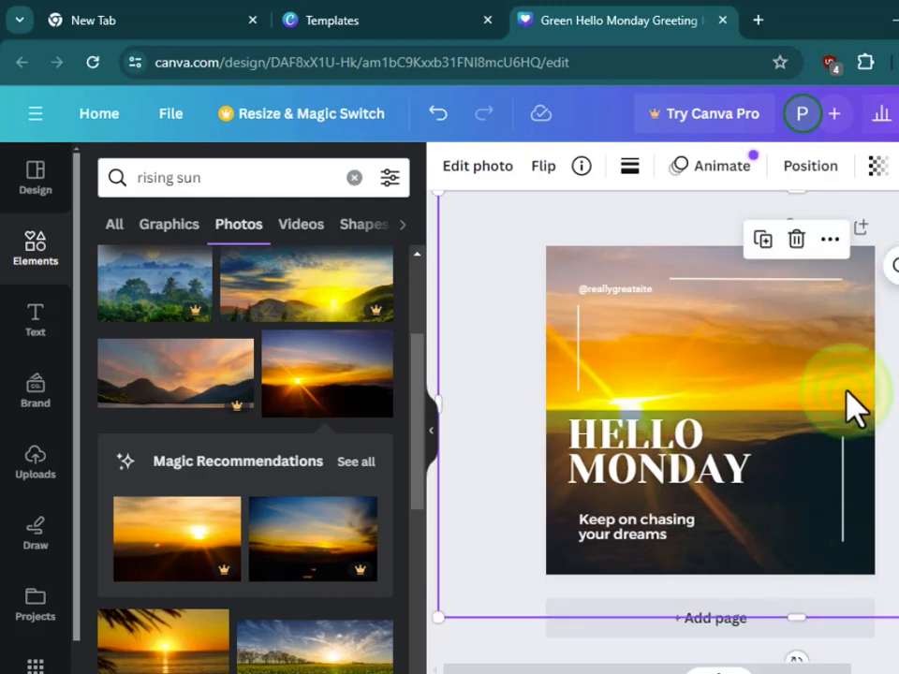
left_click_drag(852, 404, 834, 383)
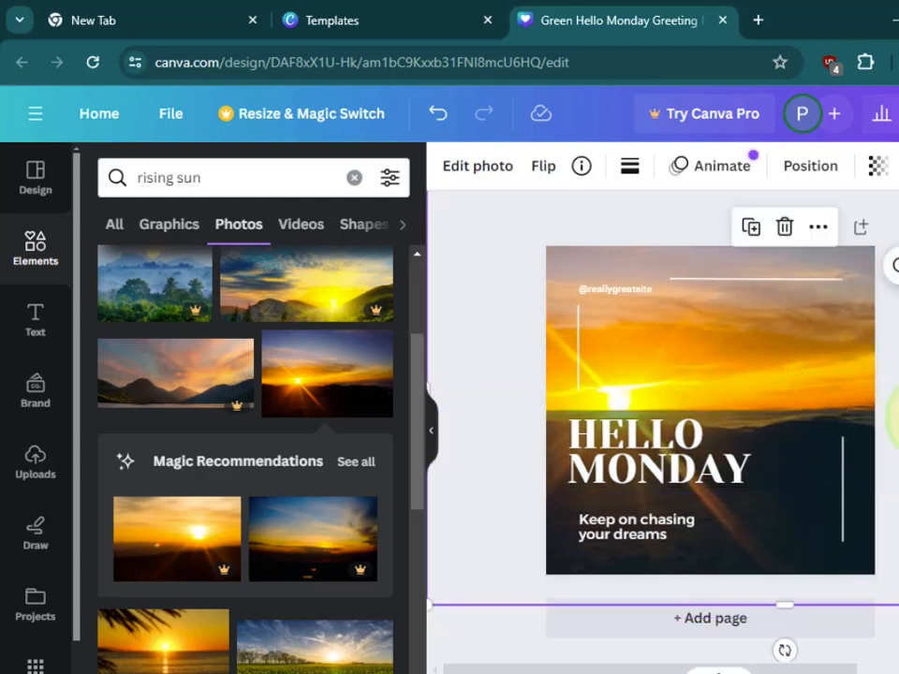
left_click(898, 418)
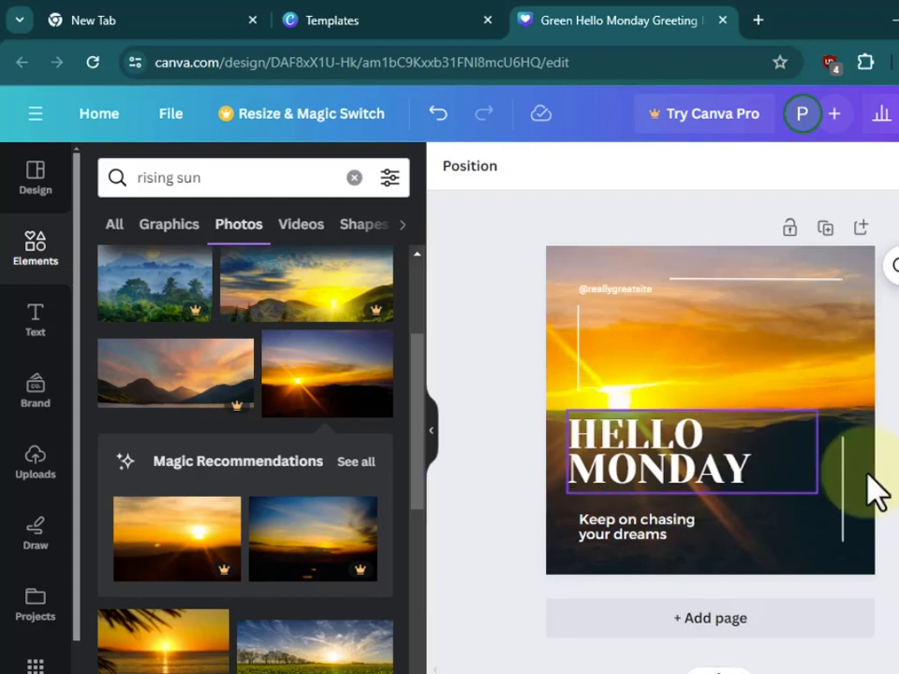
Replace the tagline under the heading with "Hard Work Pays" on two lines and narrow its text box to fit.
left_click(655, 534)
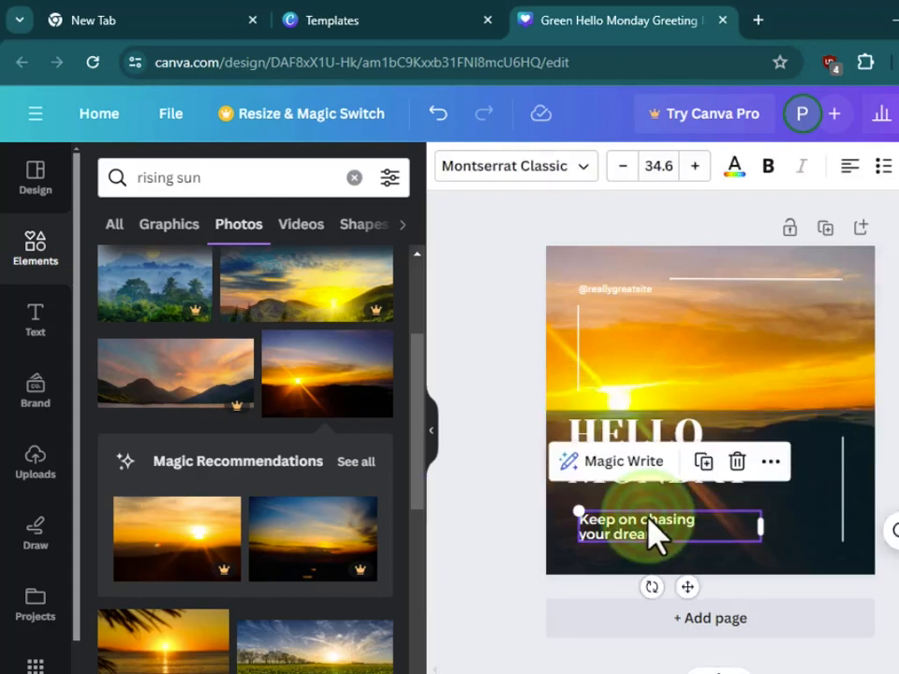
double_click(674, 534)
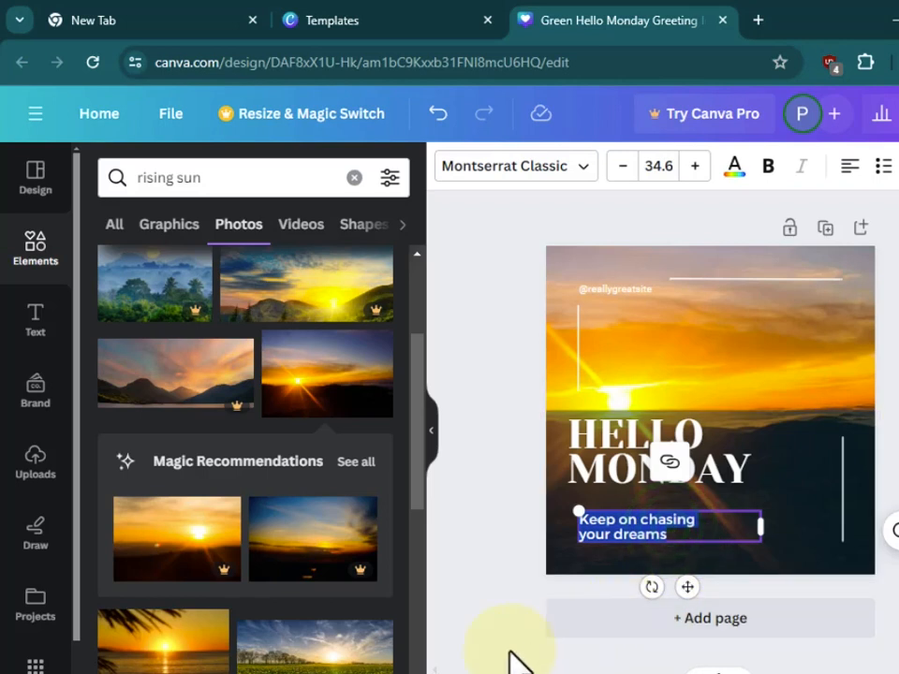
type("Hard Work")
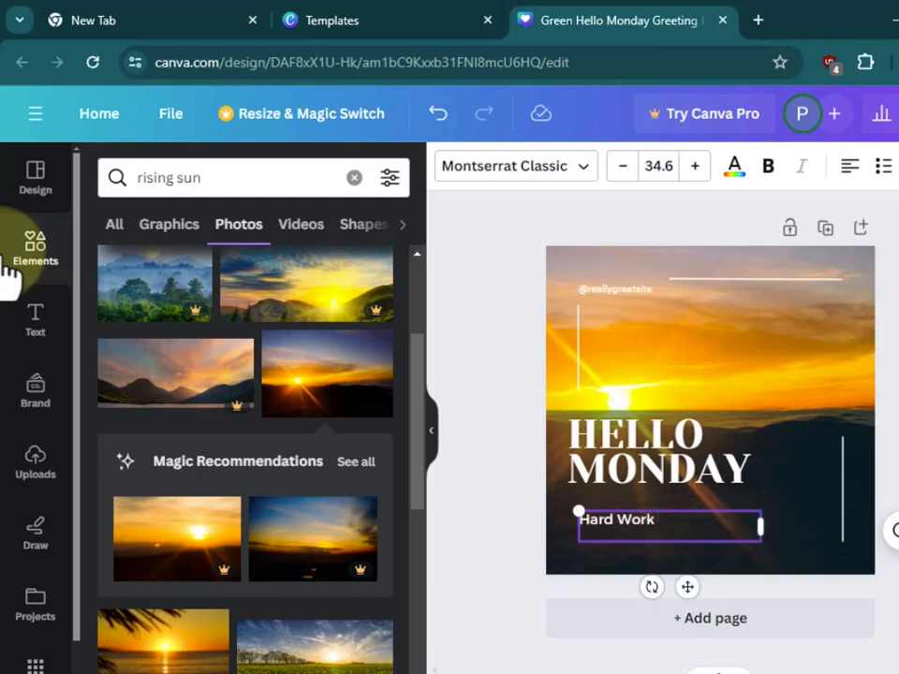
type("ays")
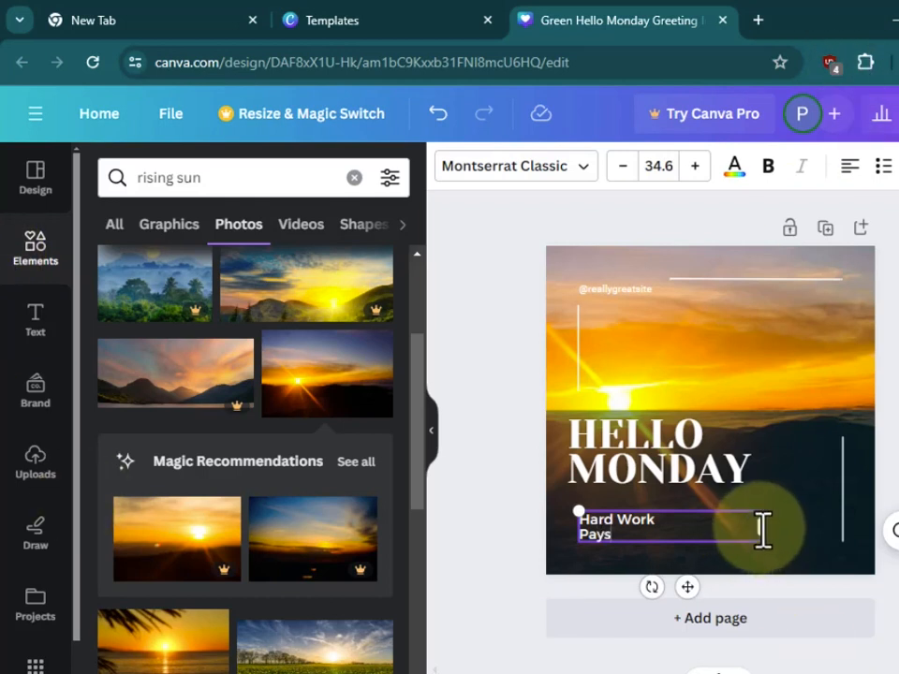
left_click_drag(747, 538, 665, 539)
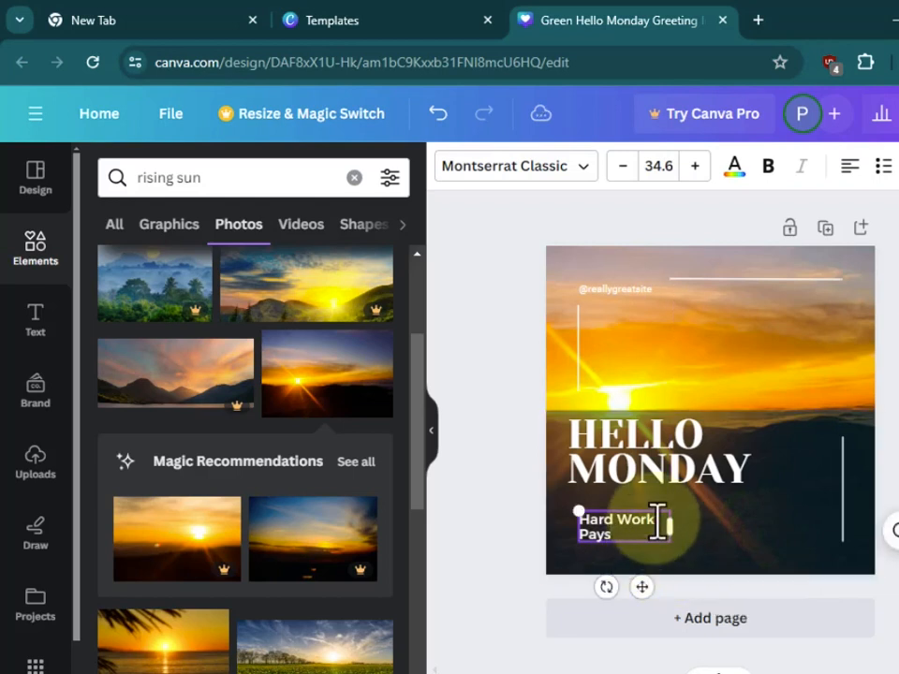
left_click(747, 517)
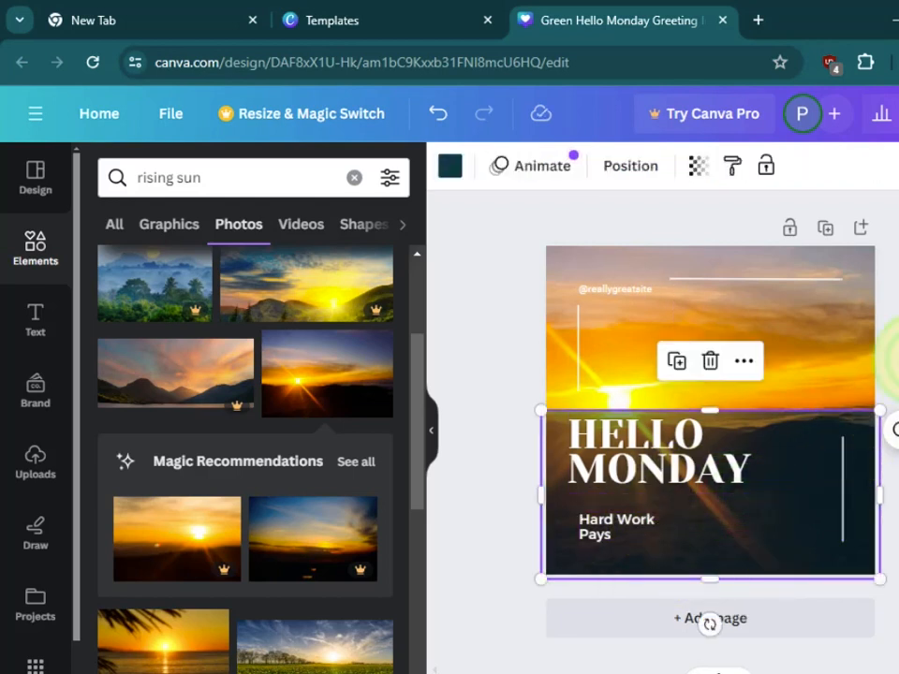
key("Delete")
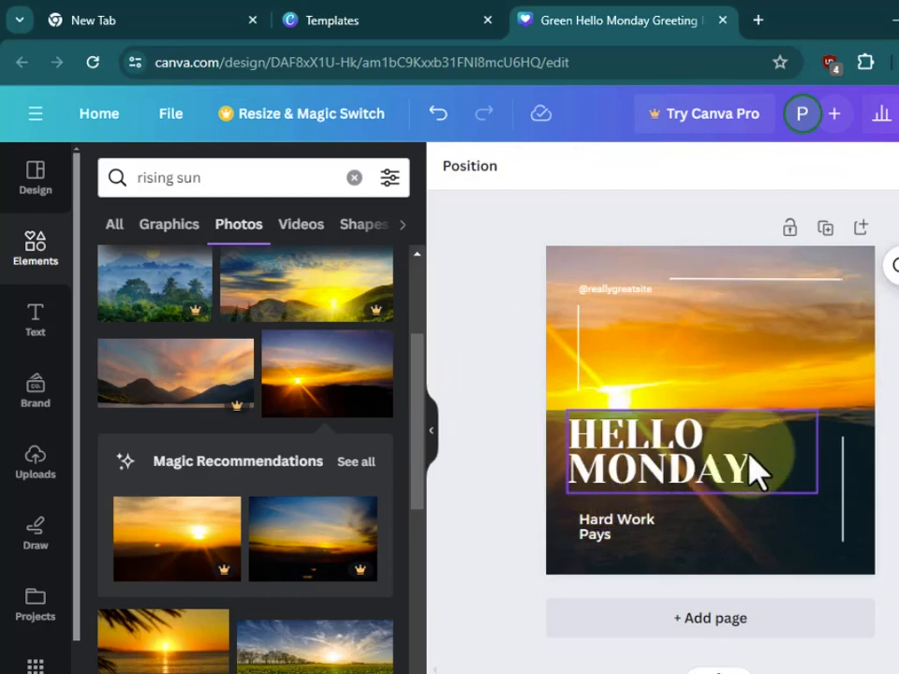
double_click(735, 487)
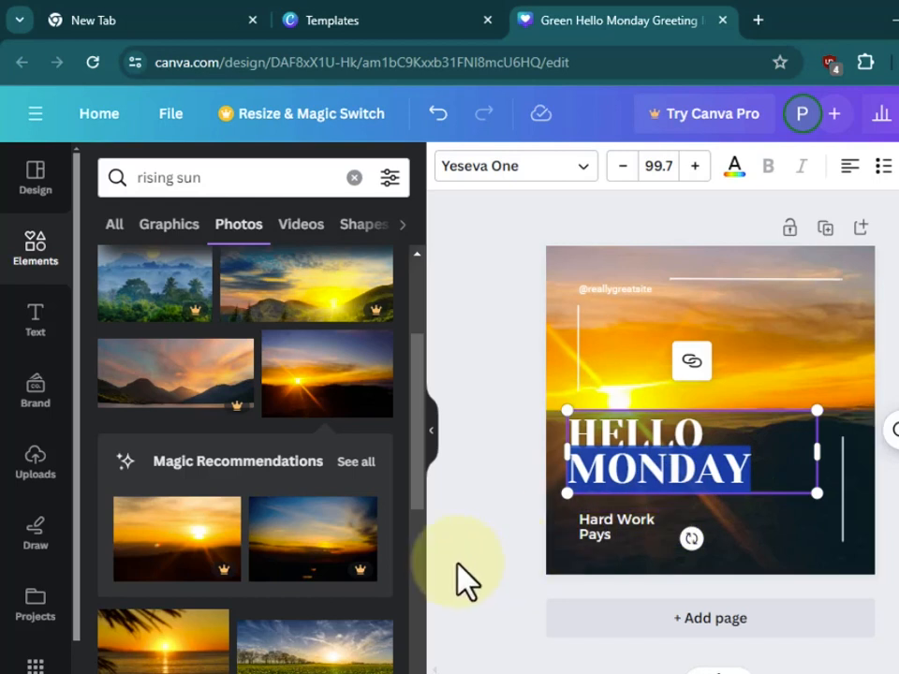
left_click(763, 333)
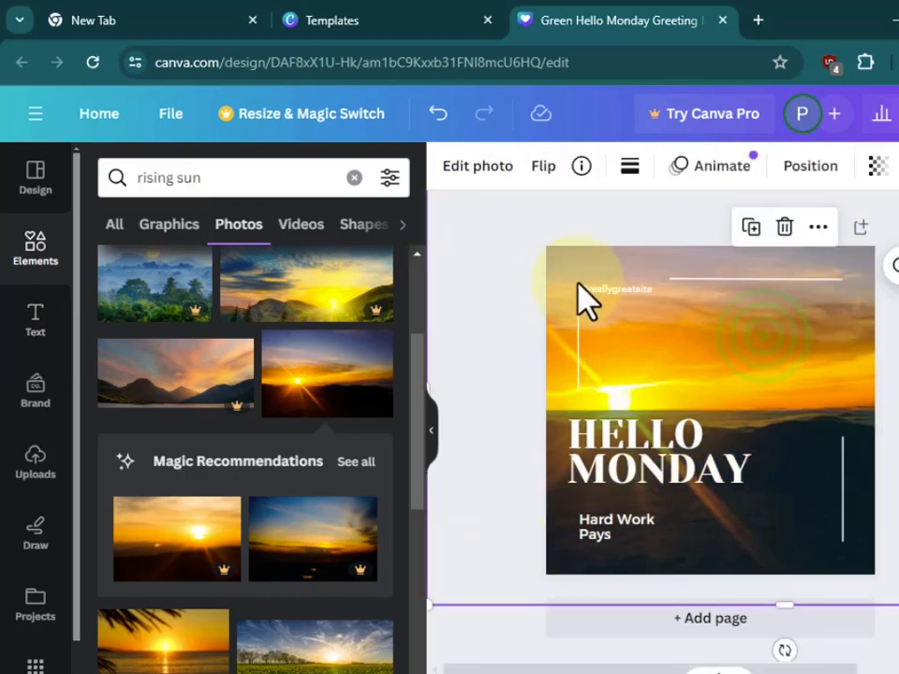
left_click(625, 290)
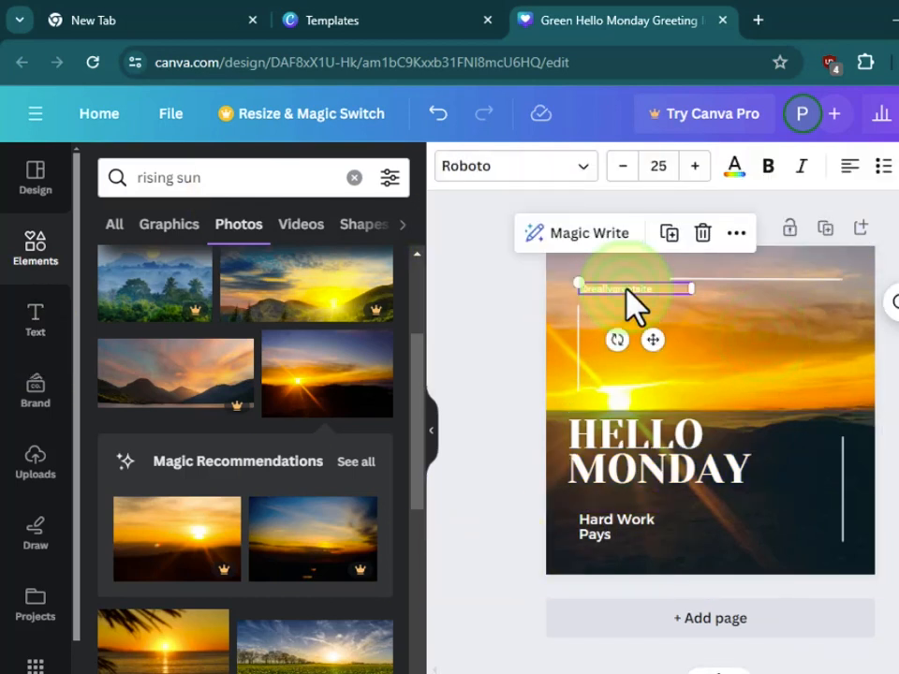
left_click(710, 239)
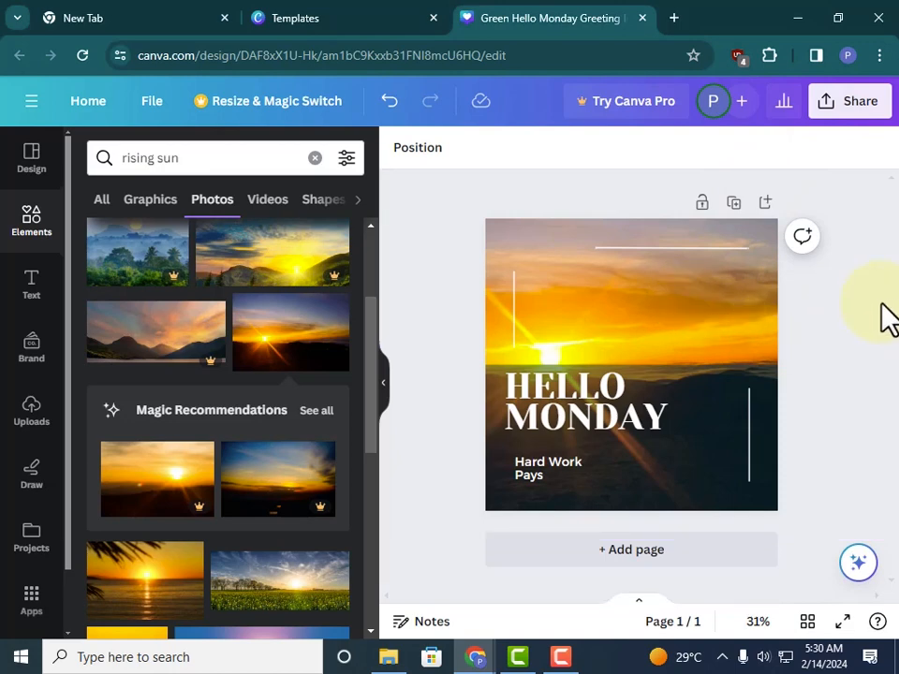
Look over the templates similar to the Green Hello Monday template, and return to the design.
left_click(292, 16)
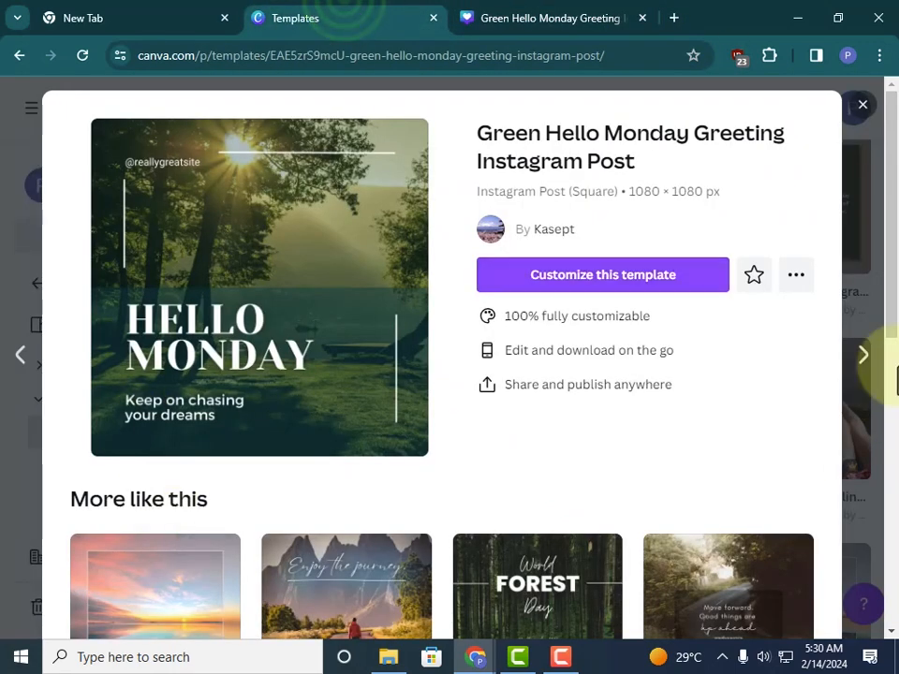
scroll(602, 512, "down", 4)
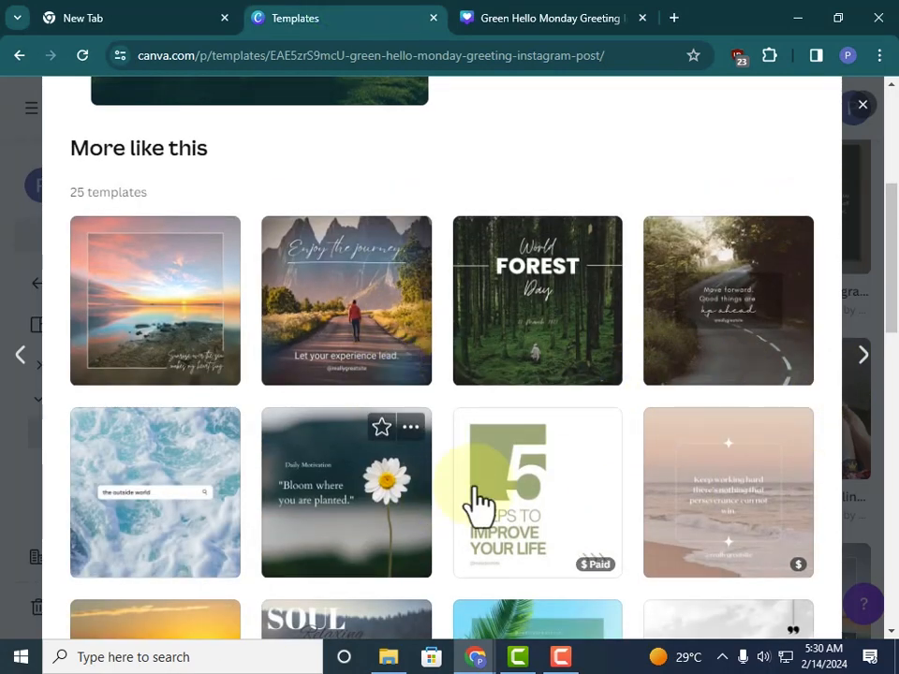
scroll(511, 300, "up", 5)
left_click(562, 16)
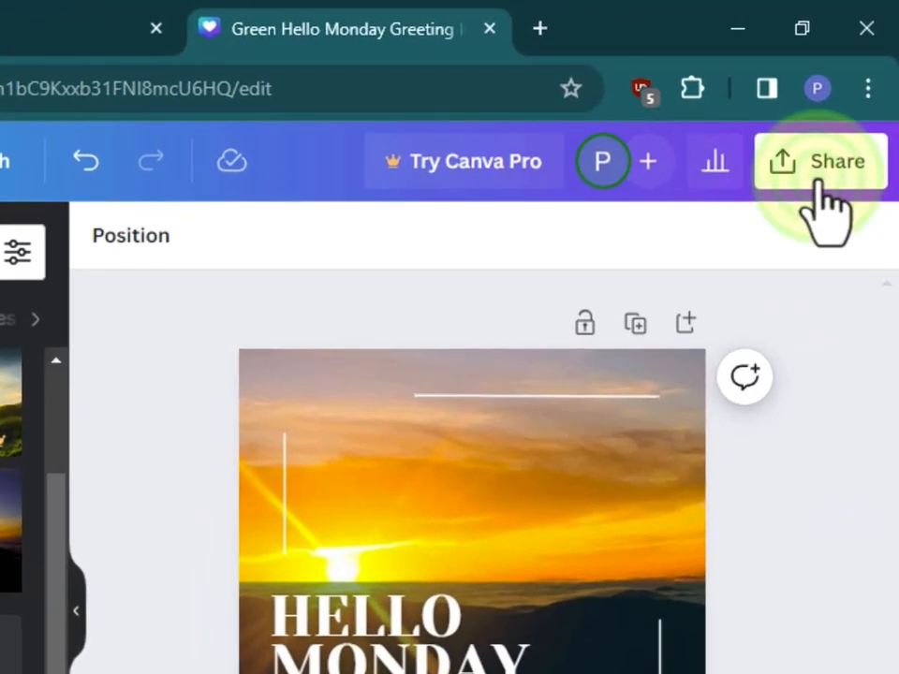
Open the design's download settings and review the available file types, leaving PNG selected.
left_click(823, 188)
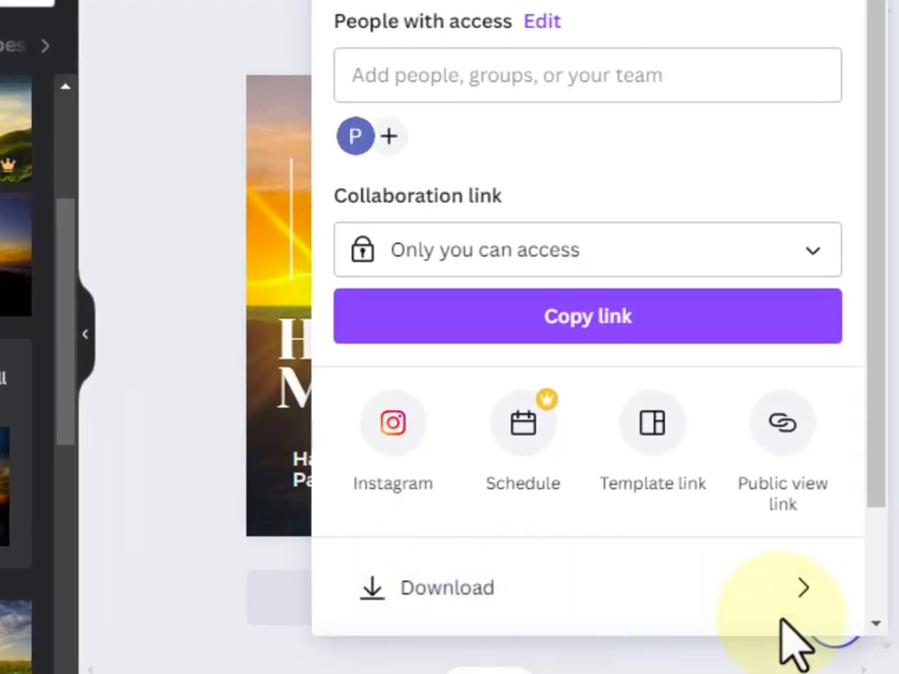
left_click(794, 607)
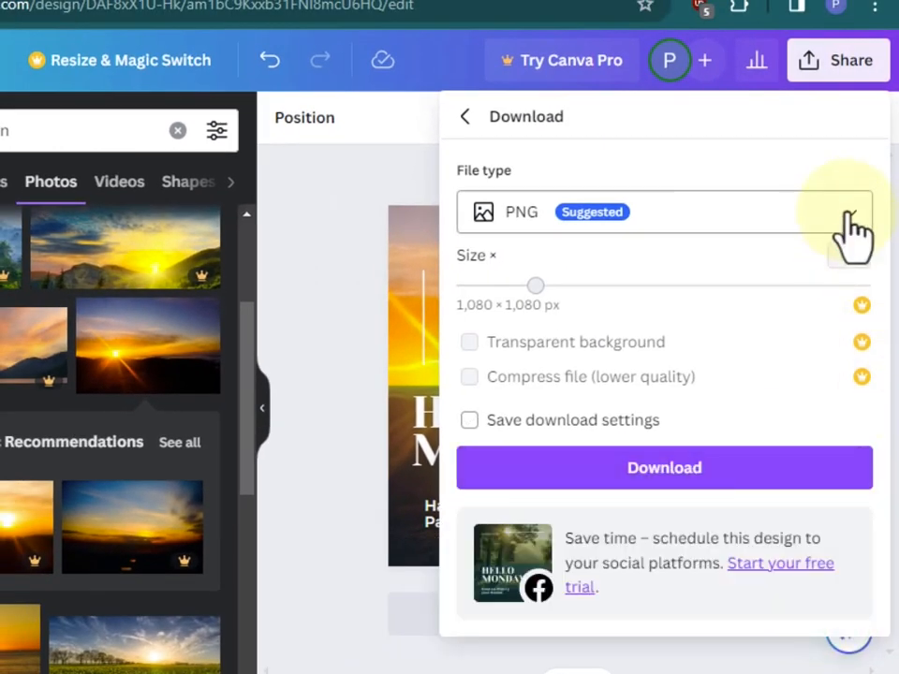
left_click(851, 218)
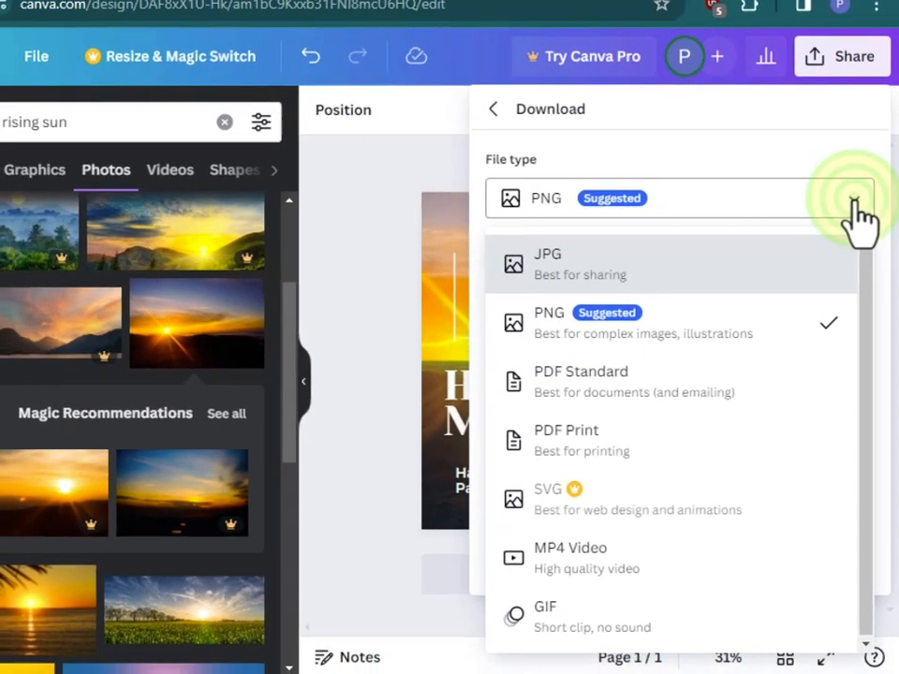
left_click(855, 206)
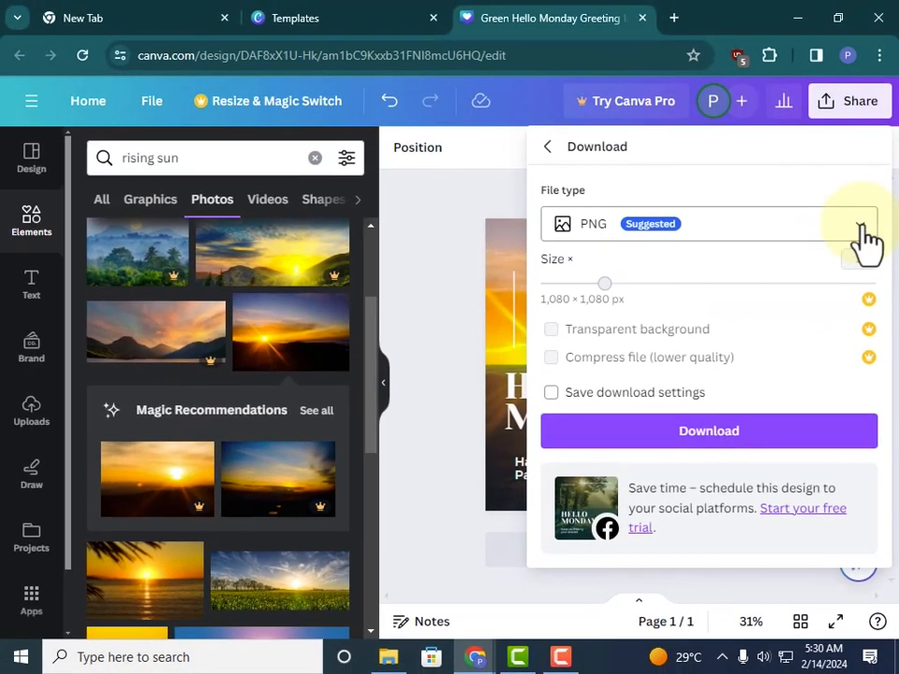